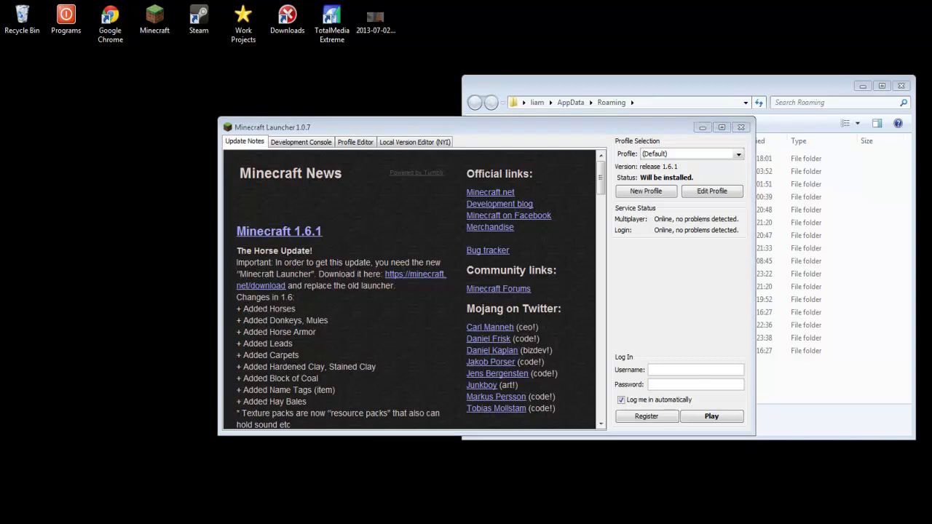
Step: Delete the extracted All-U-Want inventory editor 1.13 and ModLoader folders from Downloads, leaving the zip archives
{"action": "left_click", "coordinate": [91, 517]}
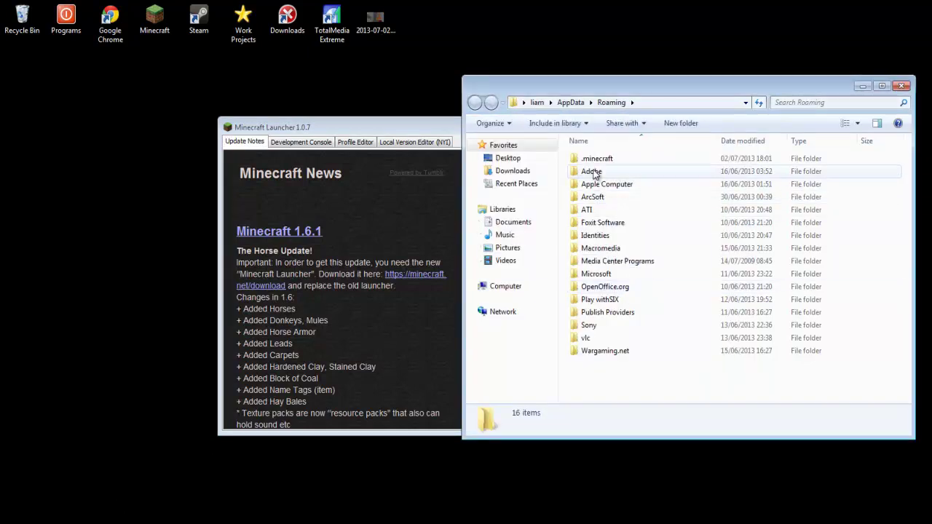
{"action": "left_click", "coordinate": [510, 172]}
{"action": "left_click_drag", "start_coordinate": [596, 244], "coordinate": [688, 149]}
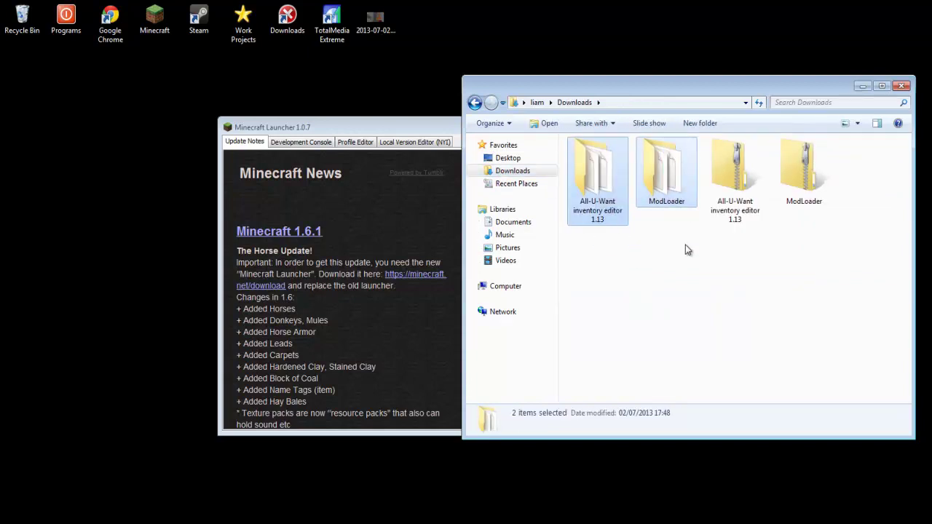
{"action": "key", "text": "Delete"}
{"action": "key", "text": "Return"}
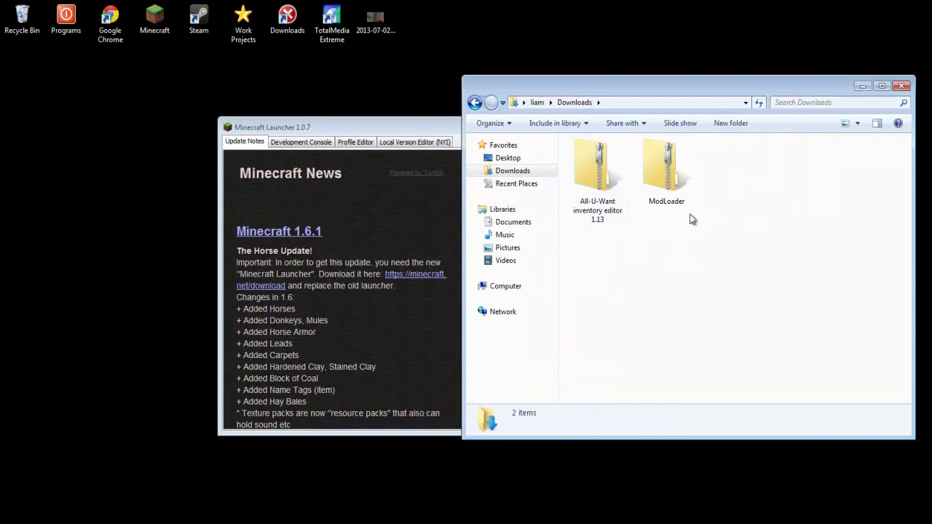
Step: Inspect the All-U-Want inventory editor 1.13 and ModLoader archives in Downloads, and minimise the folder window
{"action": "left_click", "coordinate": [605, 188]}
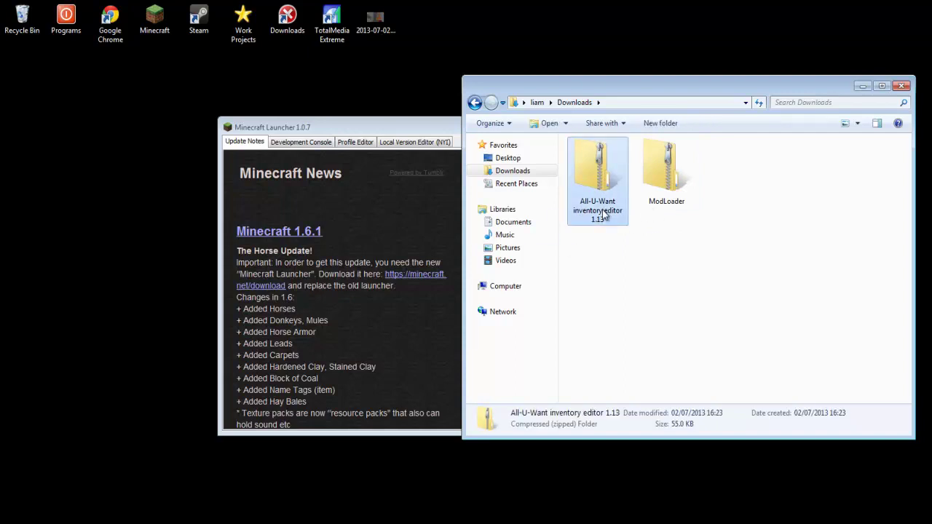
{"action": "left_click", "coordinate": [671, 186]}
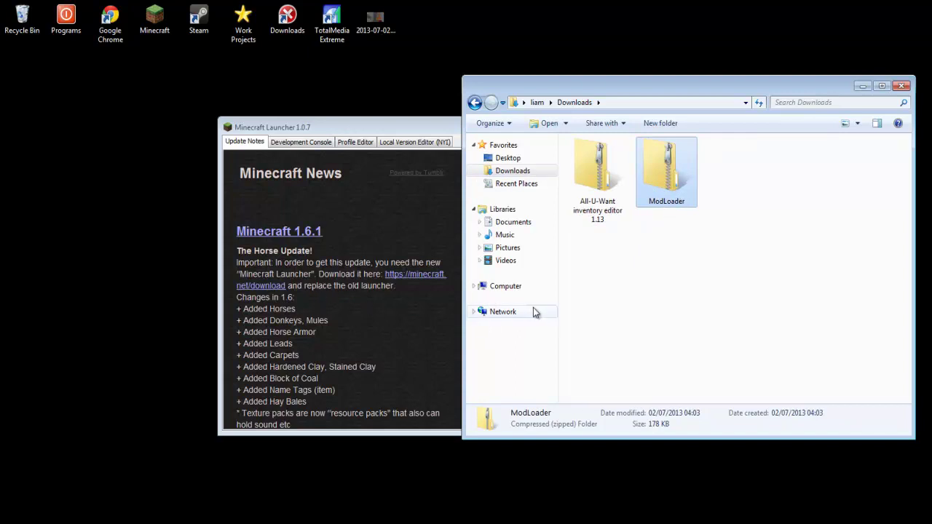
{"action": "left_click", "coordinate": [583, 222]}
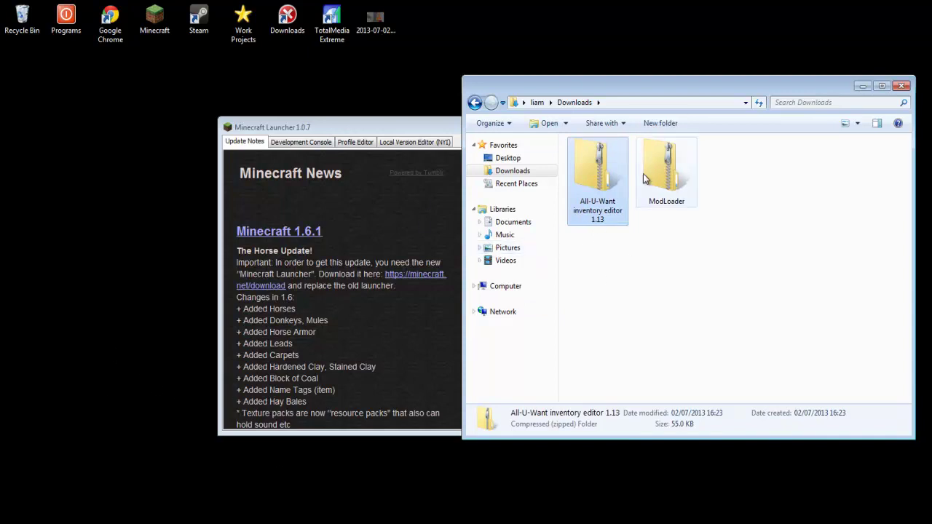
{"action": "left_click", "coordinate": [861, 86]}
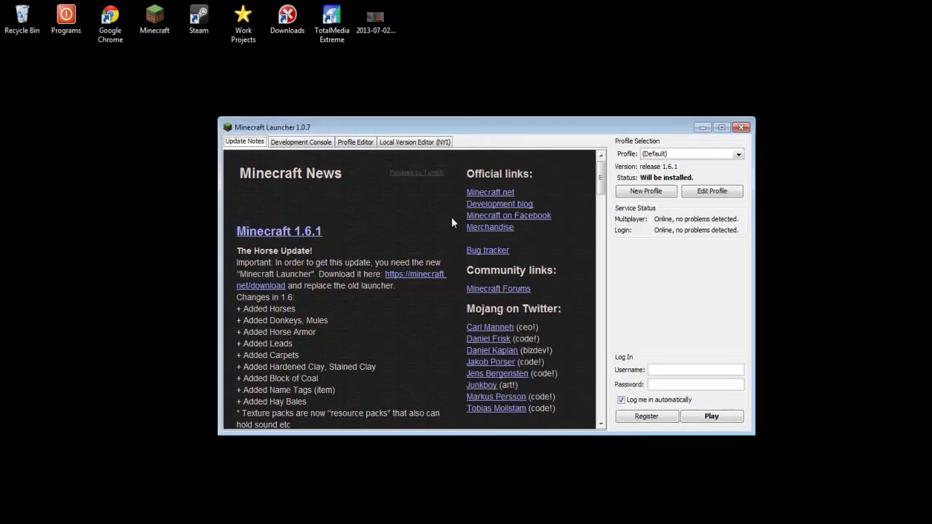
Step: Create a new launcher profile named mod and make it the active profile
{"action": "left_click", "coordinate": [666, 192]}
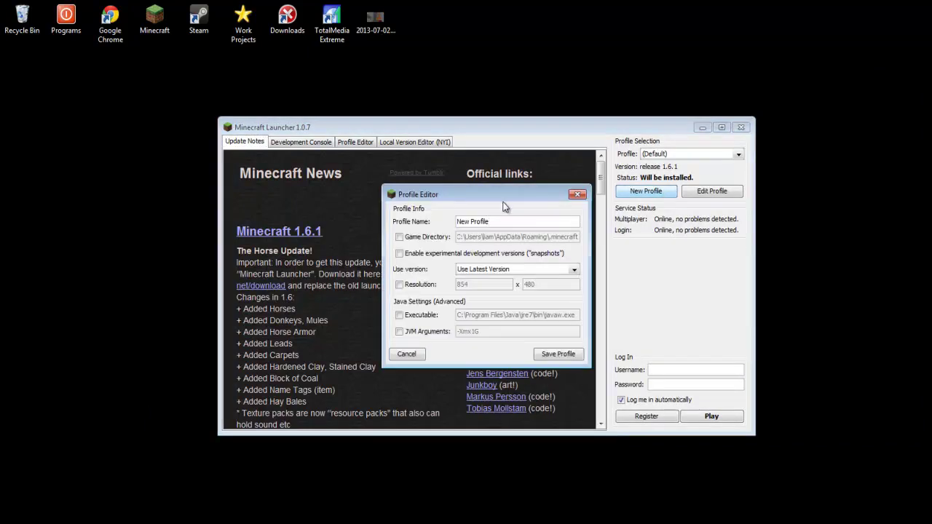
{"action": "key", "text": "BackSpace"}
{"action": "key", "text": "BackSpace"}
{"action": "key", "text": "BackSpace"}
{"action": "key", "text": "BackSpace"}
{"action": "key", "text": "BackSpace"}
{"action": "key", "text": "BackSpace"}
{"action": "key", "text": "BackSpace"}
{"action": "key", "text": "BackSpace"}
{"action": "key", "text": "BackSpace"}
{"action": "key", "text": "BackSpace"}
{"action": "type", "text": "mod"}
{"action": "left_click", "coordinate": [522, 269]}
{"action": "left_click", "coordinate": [474, 292]}
{"action": "left_click_drag", "start_coordinate": [470, 221], "coordinate": [565, 226]}
{"action": "key", "text": "BackSpace"}
{"action": "left_click", "coordinate": [547, 354]}
{"action": "left_click", "coordinate": [680, 155]}
{"action": "left_click", "coordinate": [669, 170]}
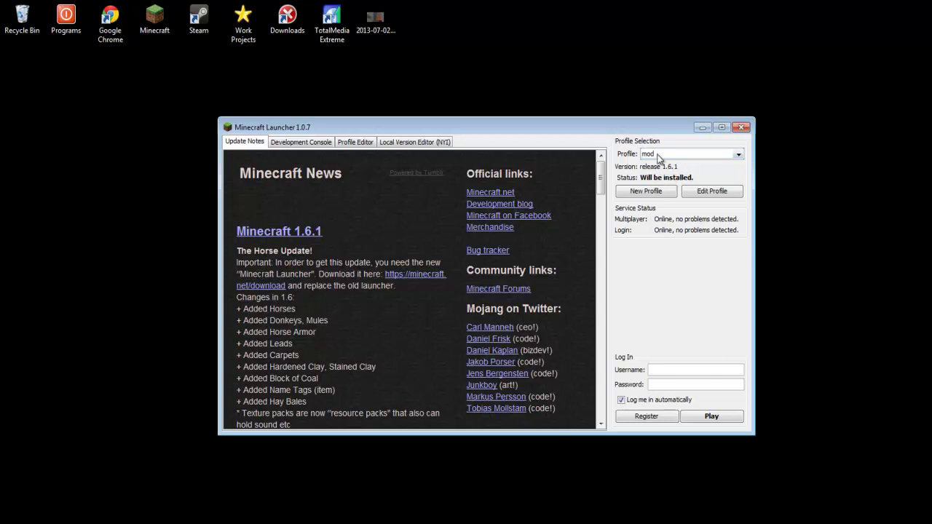
Step: Check the contents of the versions folder in .minecraft, return to Roaming and minimise the folder window
{"action": "left_click", "coordinate": [669, 370]}
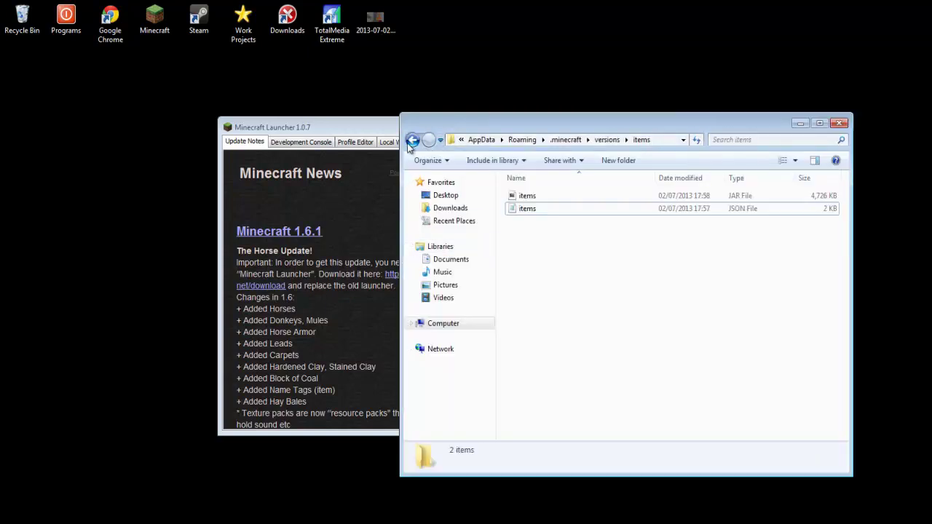
{"action": "left_click", "coordinate": [412, 140]}
{"action": "left_click", "coordinate": [412, 140]}
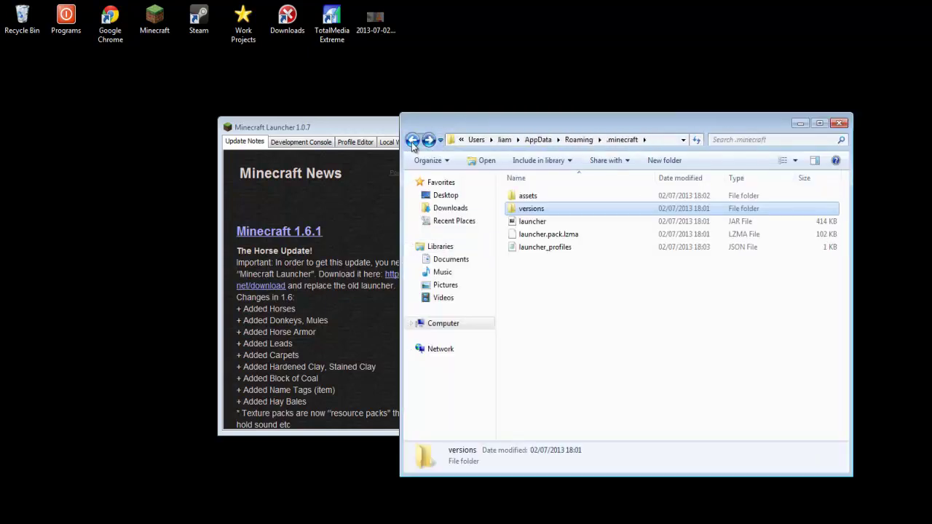
{"action": "left_click", "coordinate": [412, 139]}
{"action": "left_click", "coordinate": [429, 139]}
{"action": "double_click", "coordinate": [530, 208]}
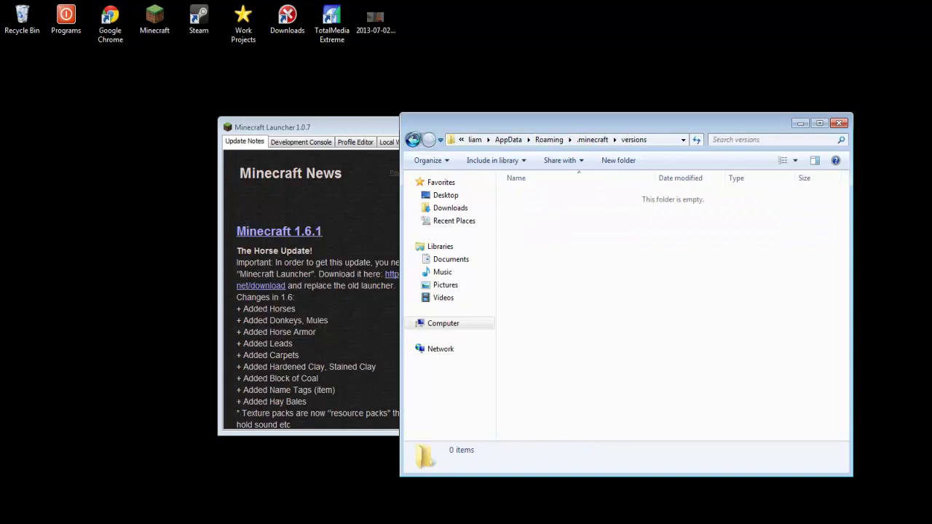
{"action": "left_click", "coordinate": [413, 140]}
{"action": "left_click", "coordinate": [413, 140]}
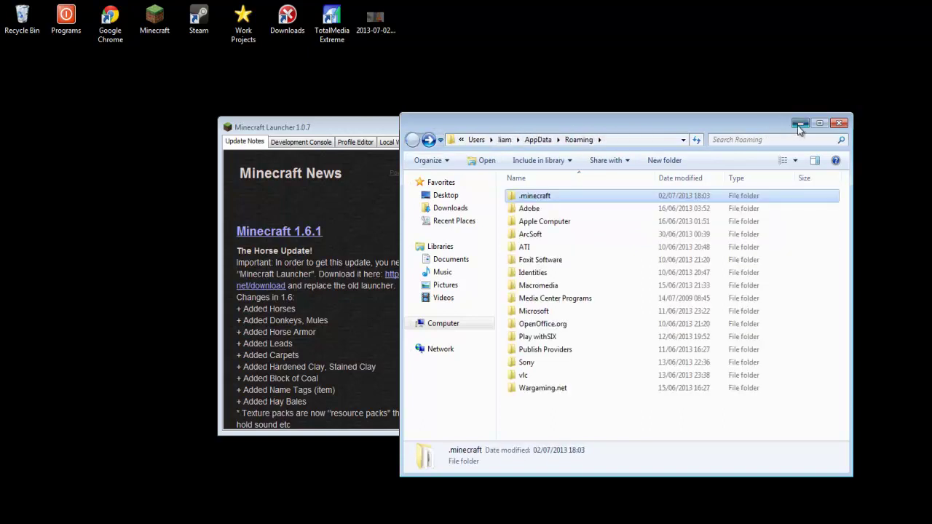
{"action": "left_click", "coordinate": [799, 124]}
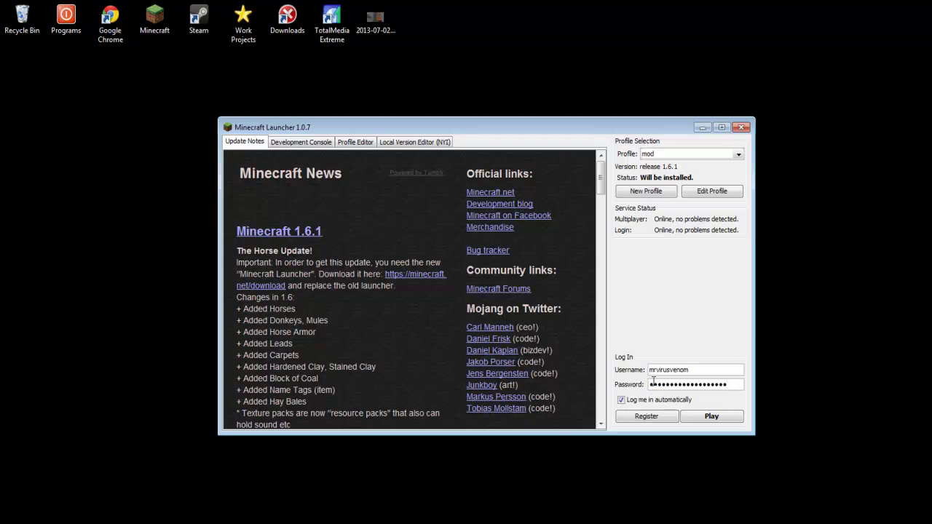
Step: Try to log in and start the game with the filled-in account details, and close the password reset page
{"action": "left_click", "coordinate": [710, 420]}
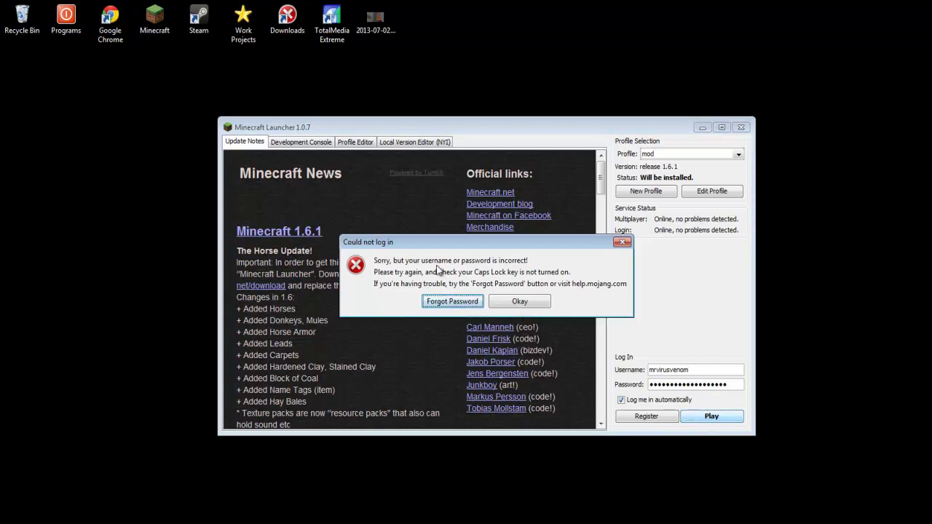
{"action": "left_click", "coordinate": [449, 303]}
{"action": "left_click", "coordinate": [703, 369]}
{"action": "double_click", "coordinate": [684, 370]}
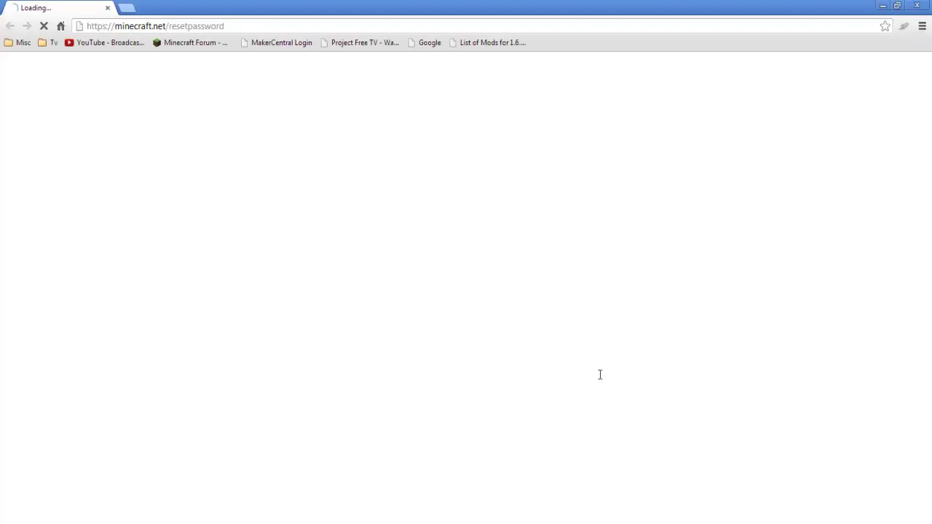
{"action": "left_click", "coordinate": [930, 6]}
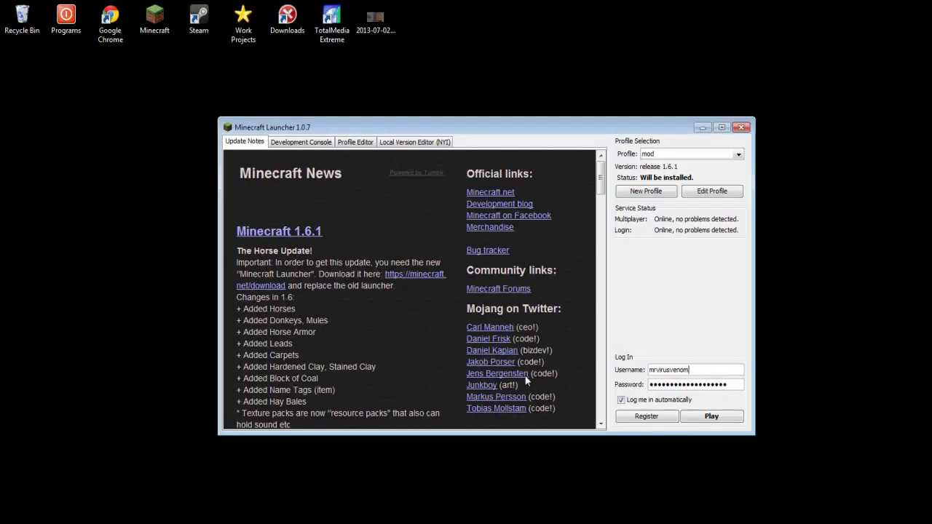
Step: Replace the login name with the correct account username and launch the game with the mod profile
{"action": "double_click", "coordinate": [705, 370]}
{"action": "type", "text": "xn4kx"}
{"action": "left_click", "coordinate": [726, 414]}
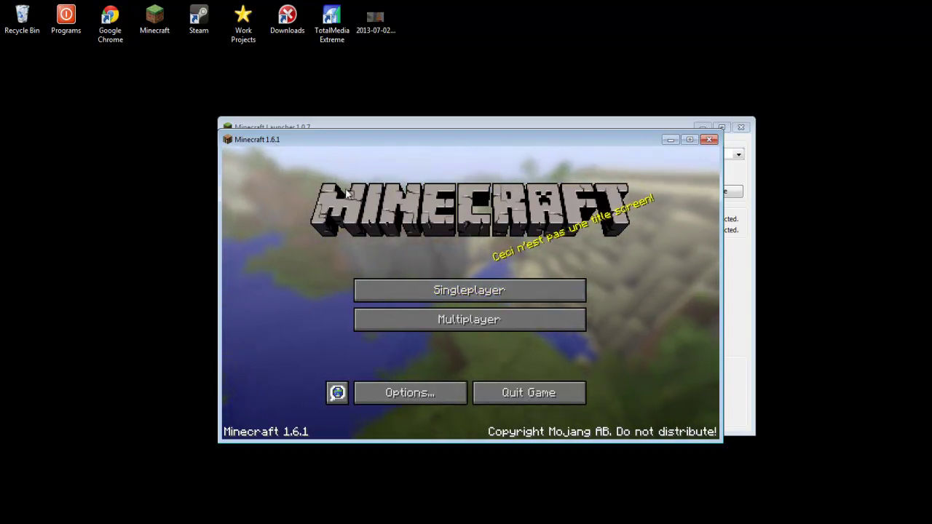
Step: Quit the running game and close the Minecraft Launcher
{"action": "left_click", "coordinate": [518, 394]}
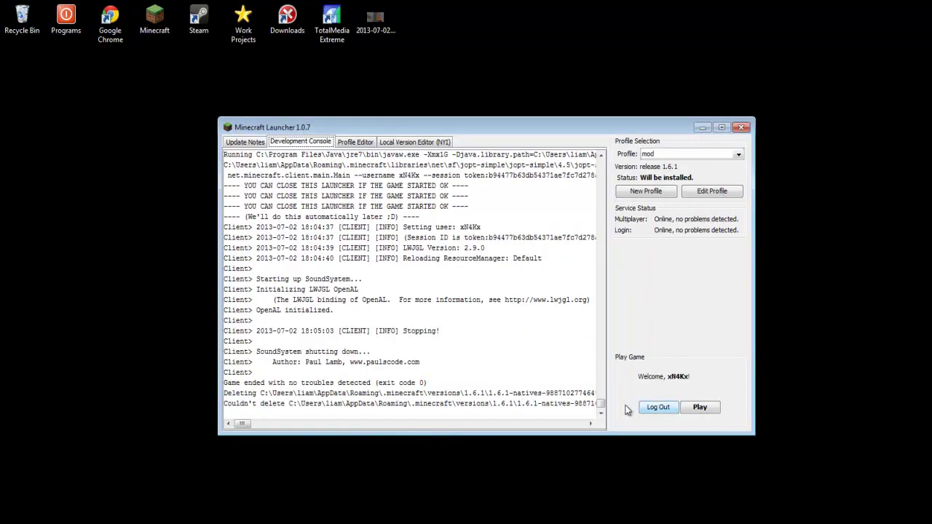
{"action": "left_click", "coordinate": [741, 127]}
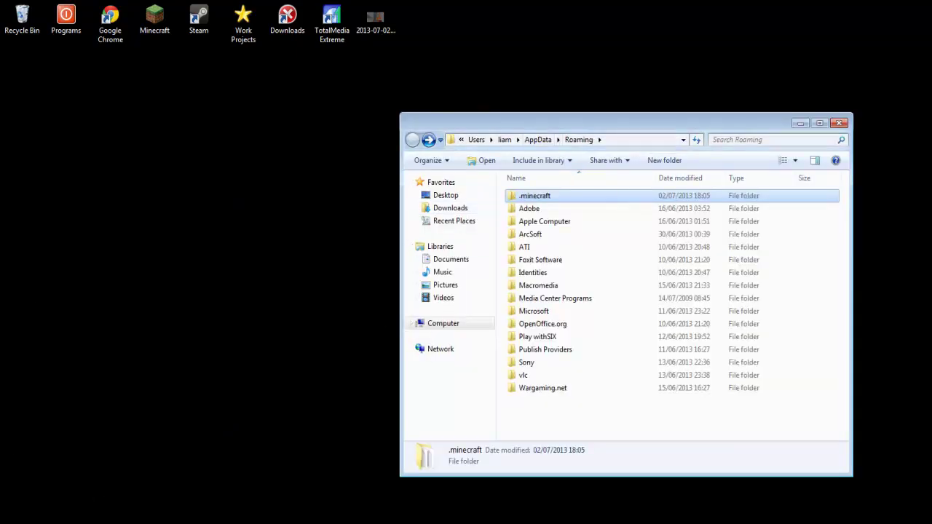
Step: Find the Roaming folder with %appdata% and open the versions folder inside .minecraft
{"action": "key", "text": "super"}
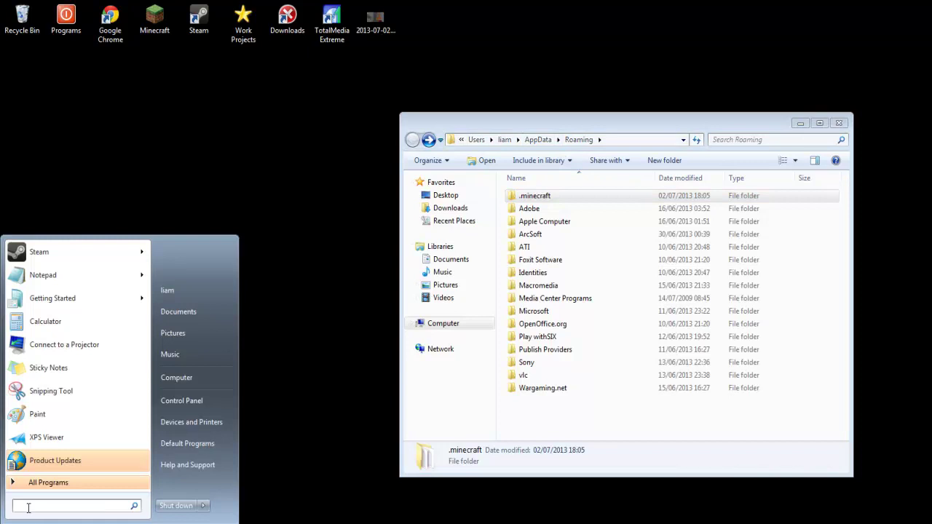
{"action": "type", "text": "%app"}
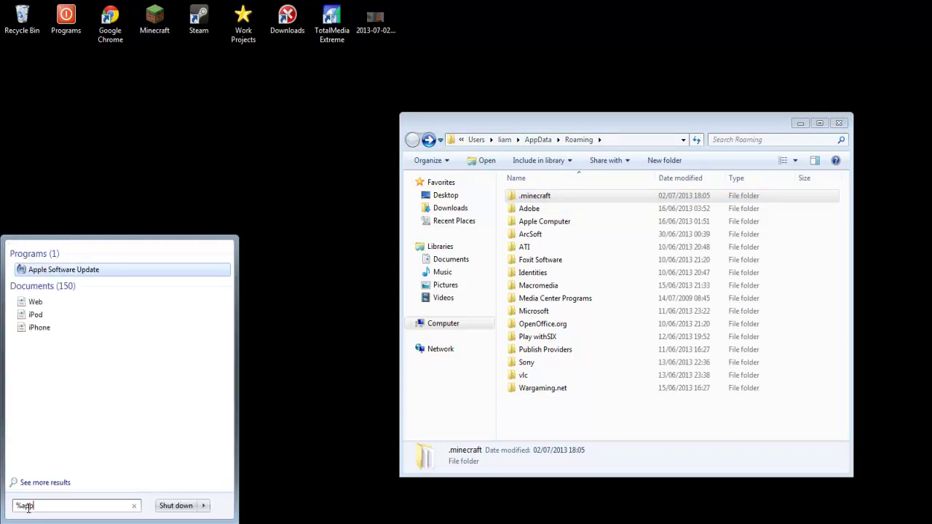
{"action": "type", "text": "data%"}
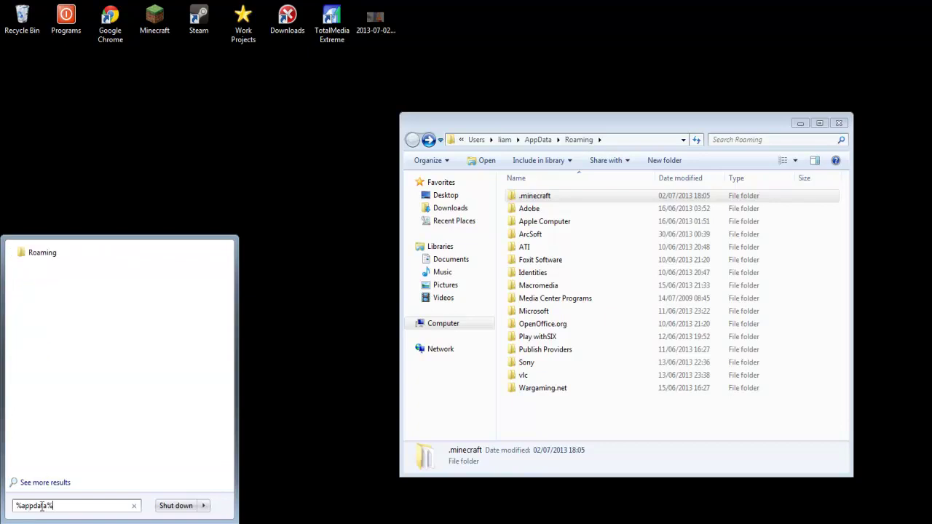
{"action": "left_click", "coordinate": [44, 255]}
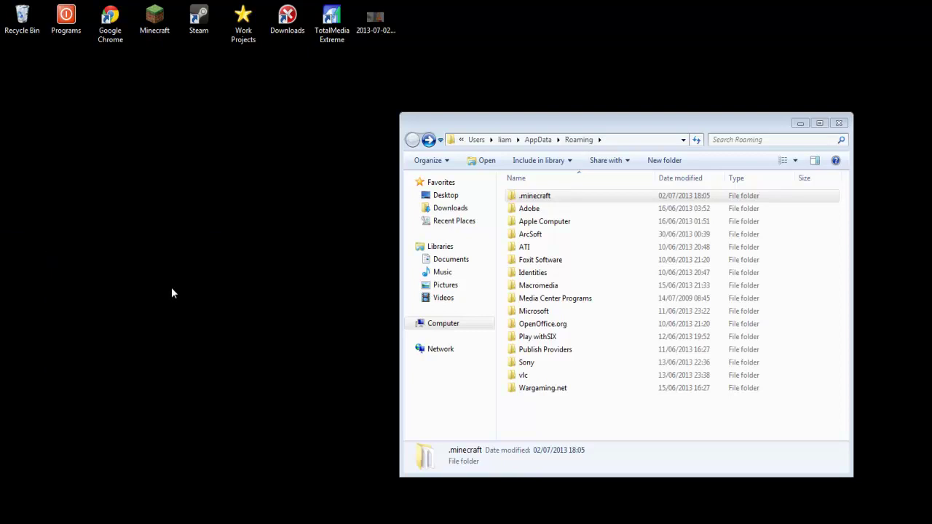
{"action": "left_click_drag", "start_coordinate": [628, 120], "coordinate": [467, 114]}
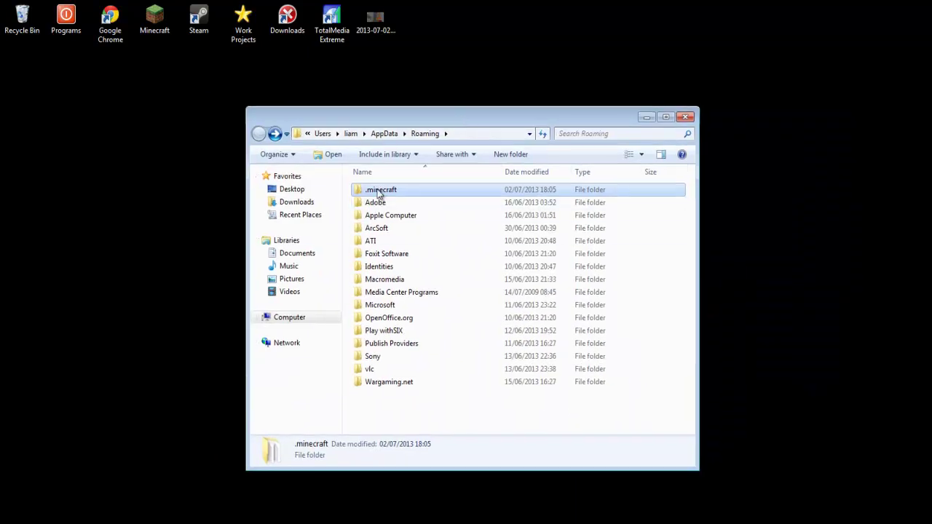
{"action": "double_click", "coordinate": [378, 191]}
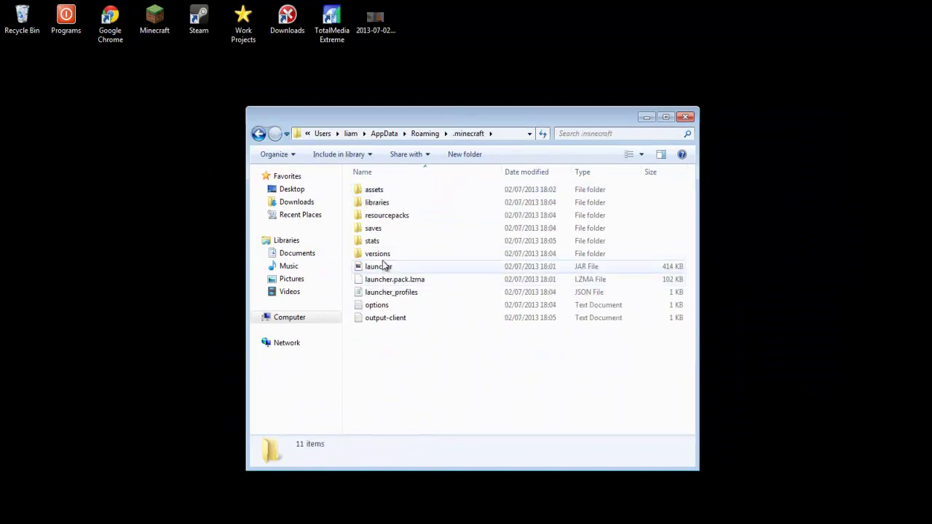
{"action": "double_click", "coordinate": [382, 255]}
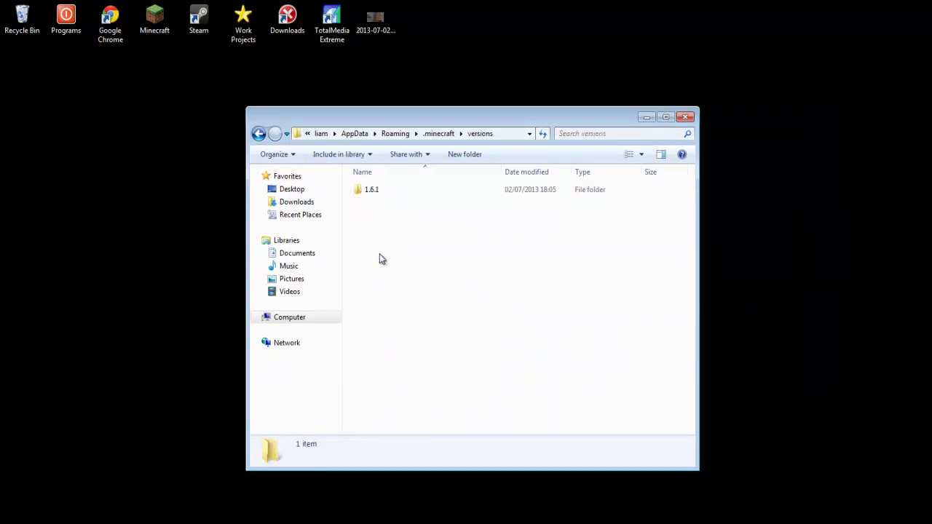
Step: Rename the 1.6.1 folder in versions to 1.6.1mods
{"action": "left_click", "coordinate": [368, 190]}
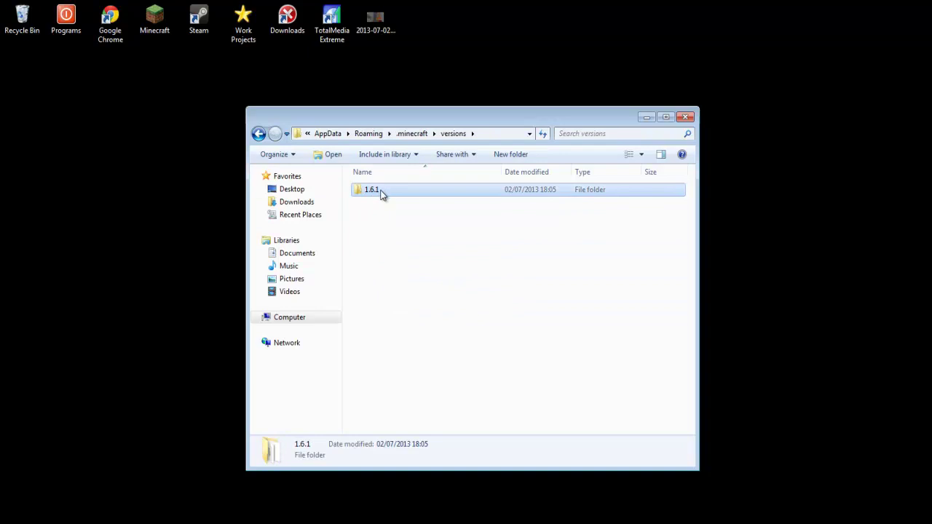
{"action": "right_click", "coordinate": [379, 190]}
{"action": "left_click", "coordinate": [426, 420]}
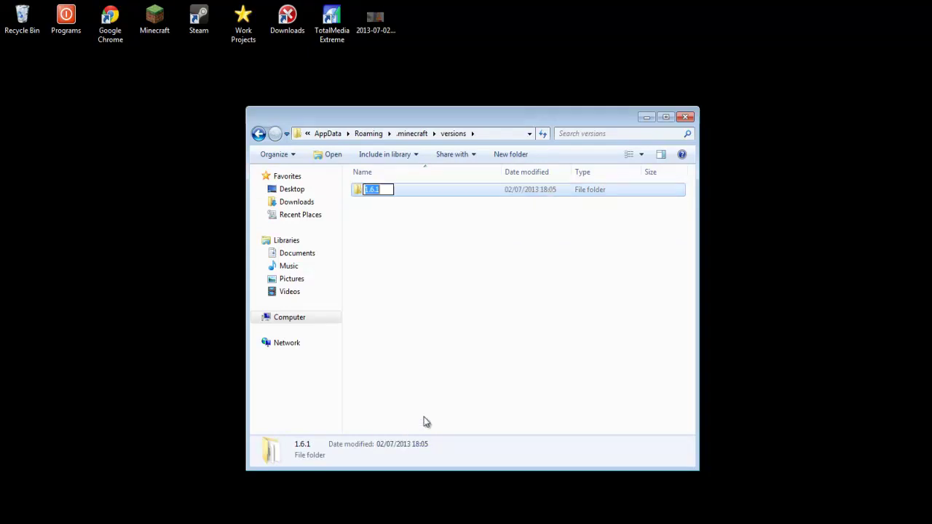
{"action": "key", "text": "End"}
{"action": "type", "text": "mods"}
{"action": "left_click", "coordinate": [390, 275]}
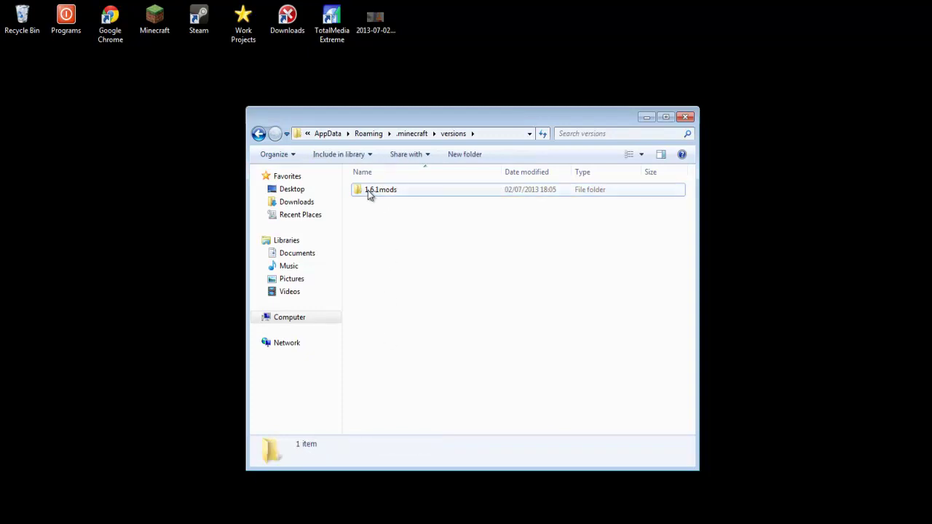
Step: Rename the 1.6.1 JAR file inside the 1.6.1mods folder to 1.6.1mods
{"action": "double_click", "coordinate": [368, 189]}
{"action": "left_click", "coordinate": [374, 194]}
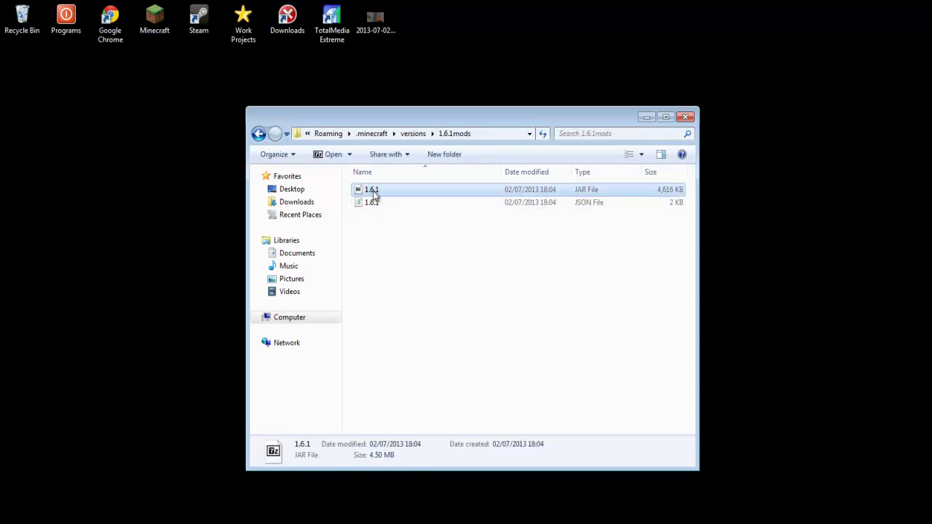
{"action": "left_click", "coordinate": [258, 135]}
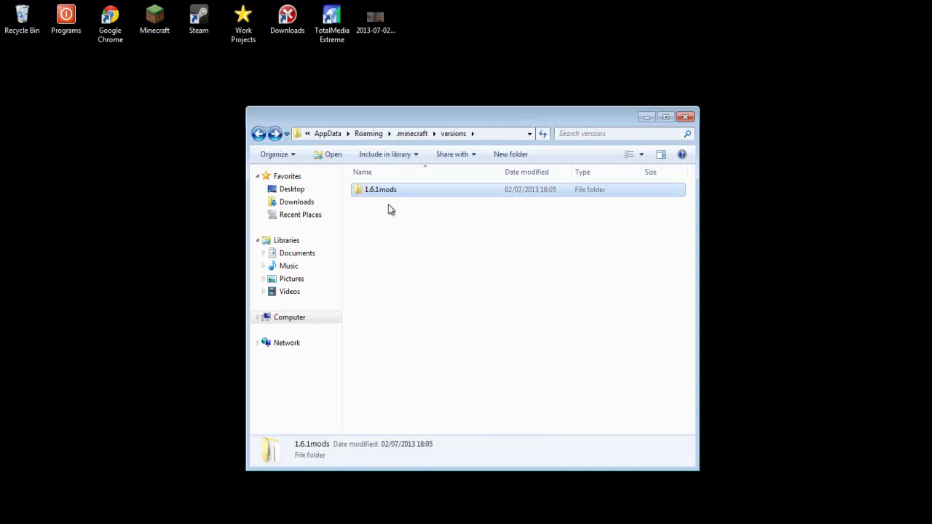
{"action": "left_click", "coordinate": [275, 134]}
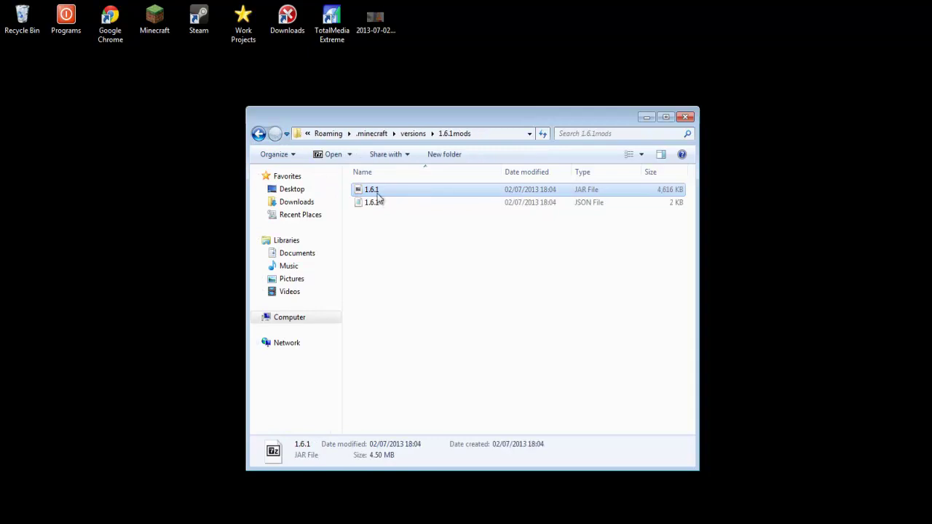
{"action": "right_click", "coordinate": [373, 192]}
{"action": "left_click", "coordinate": [405, 367]}
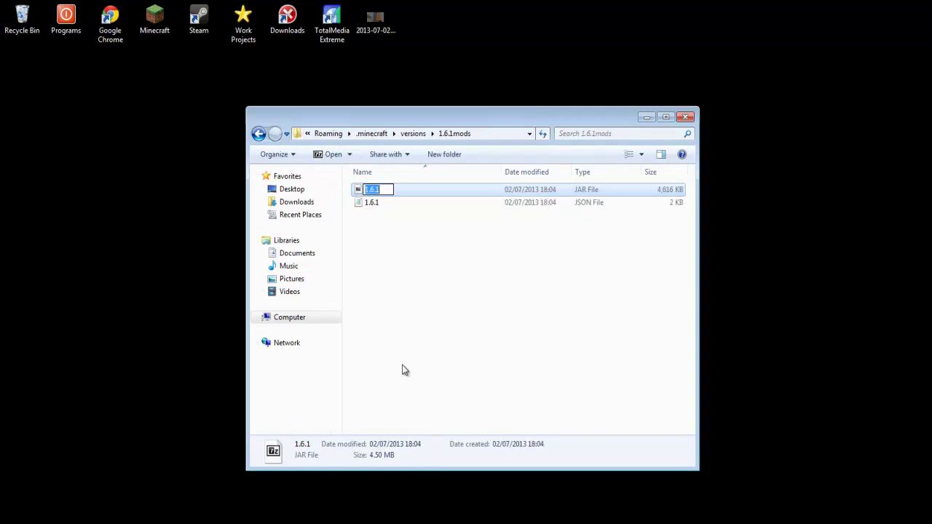
{"action": "type", "text": "1.6.mods1"}
{"action": "key", "text": "Return"}
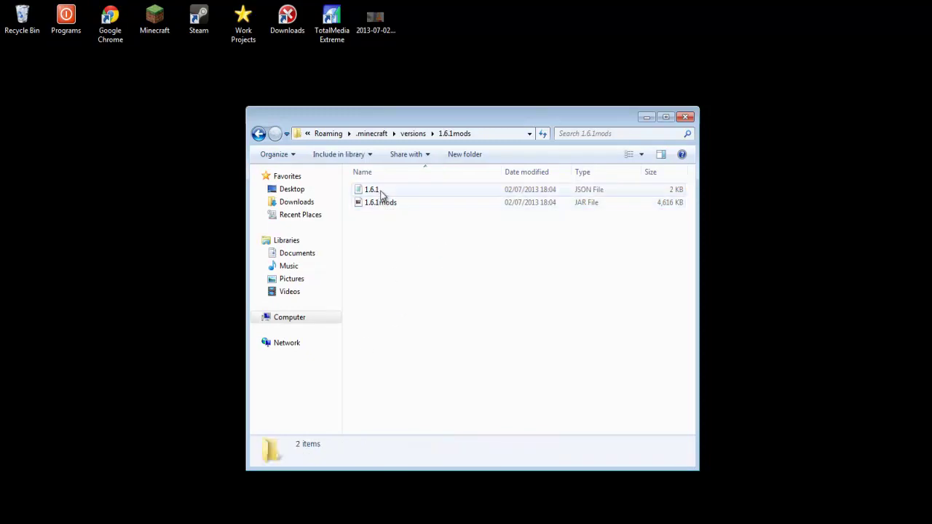
Step: Rename the 1.6.1 JSON file in the 1.6.1mods folder to 1.6.1mods
{"action": "left_click", "coordinate": [377, 191]}
{"action": "right_click", "coordinate": [378, 191]}
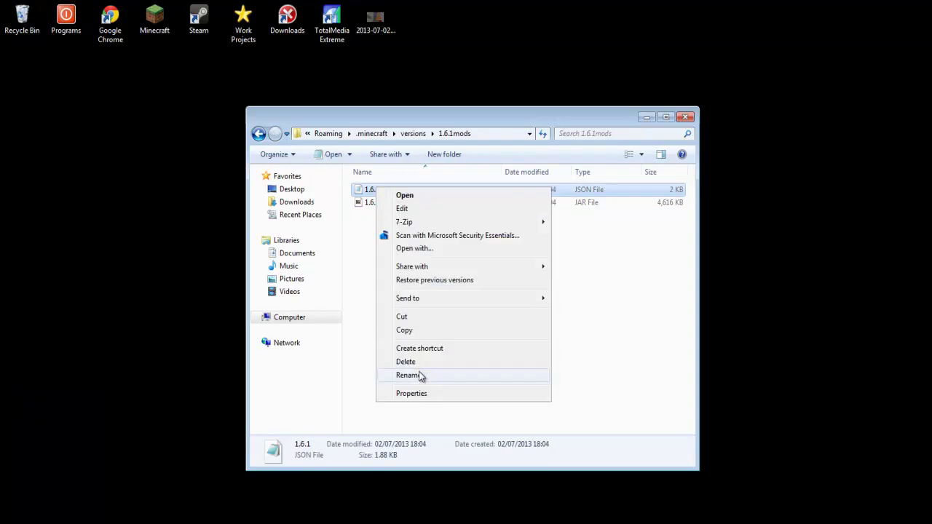
{"action": "left_click", "coordinate": [423, 373]}
{"action": "type", "text": "1.6.1mods"}
{"action": "left_click", "coordinate": [397, 295]}
Step: Bring up the choice of programs for opening the 1.6.1mods JSON file
{"action": "left_click", "coordinate": [359, 204]}
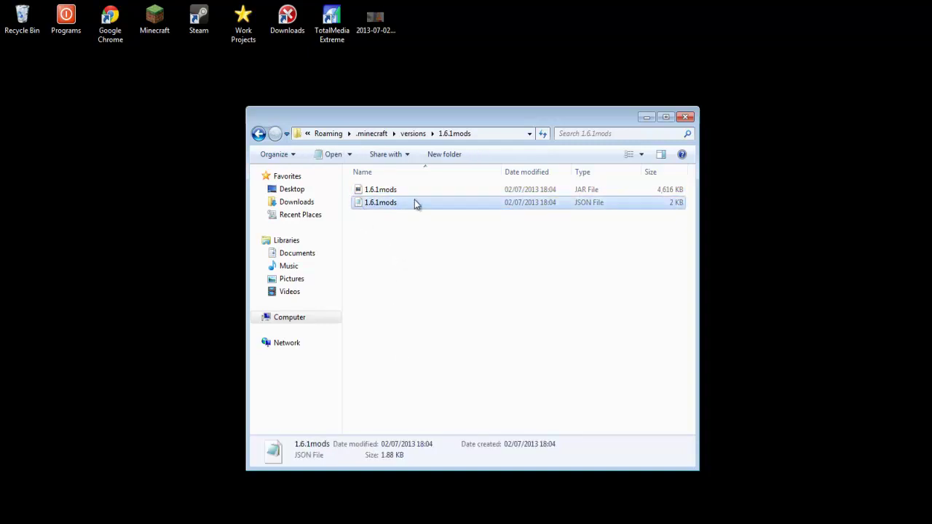
{"action": "right_click", "coordinate": [373, 204]}
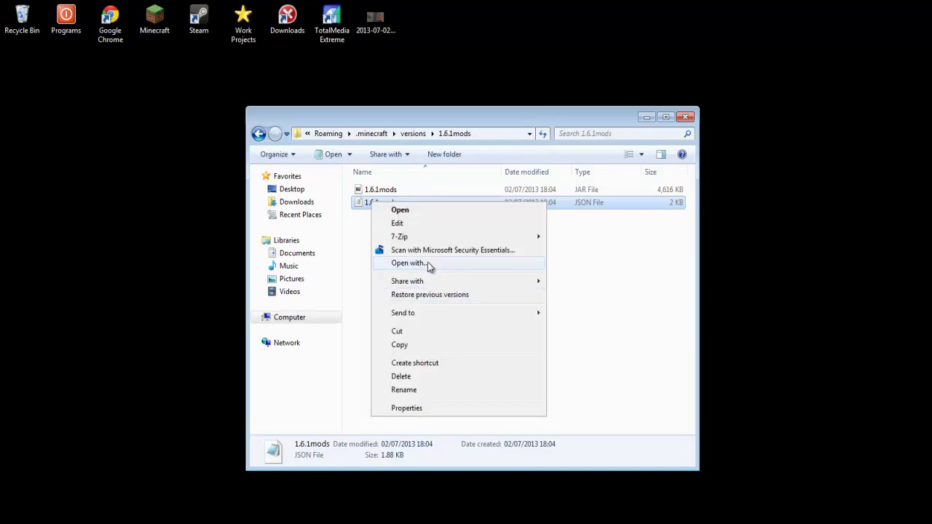
{"action": "left_click", "coordinate": [408, 263]}
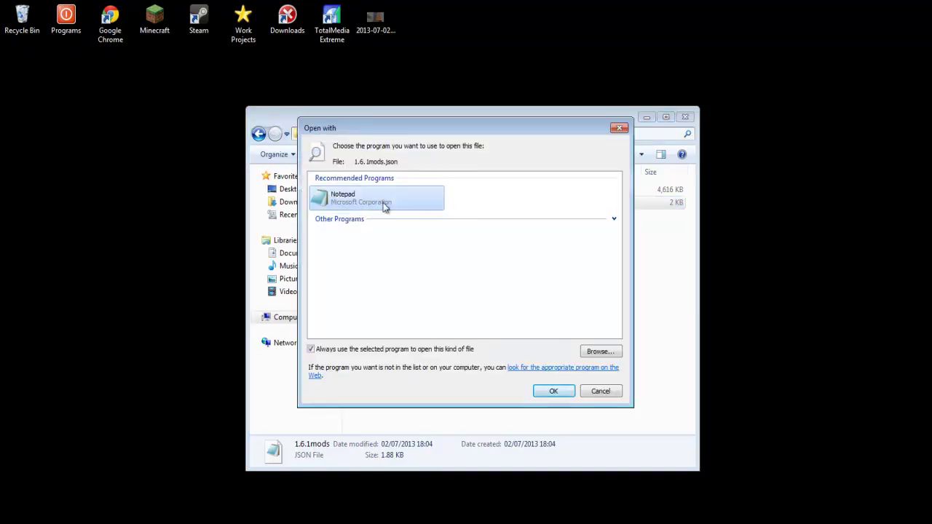
{"action": "left_click", "coordinate": [599, 352]}
{"action": "left_click", "coordinate": [662, 163]}
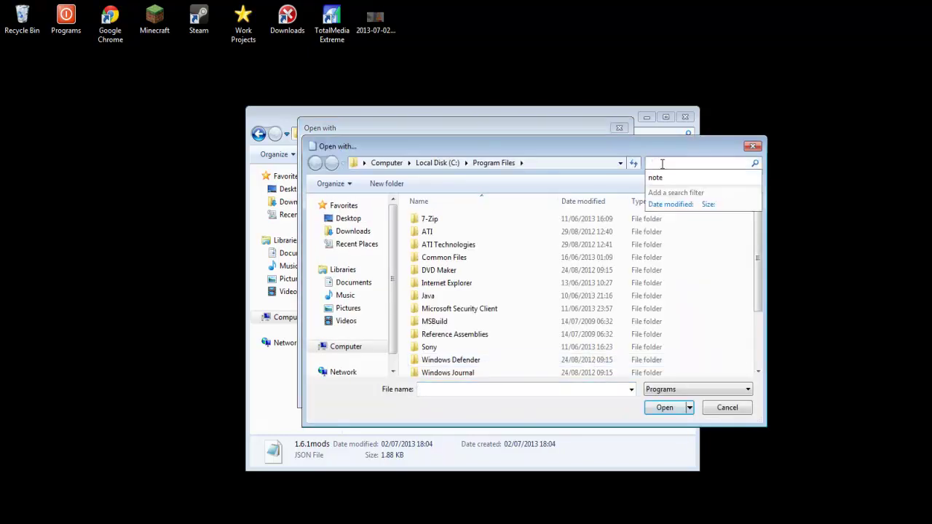
{"action": "type", "text": "note"}
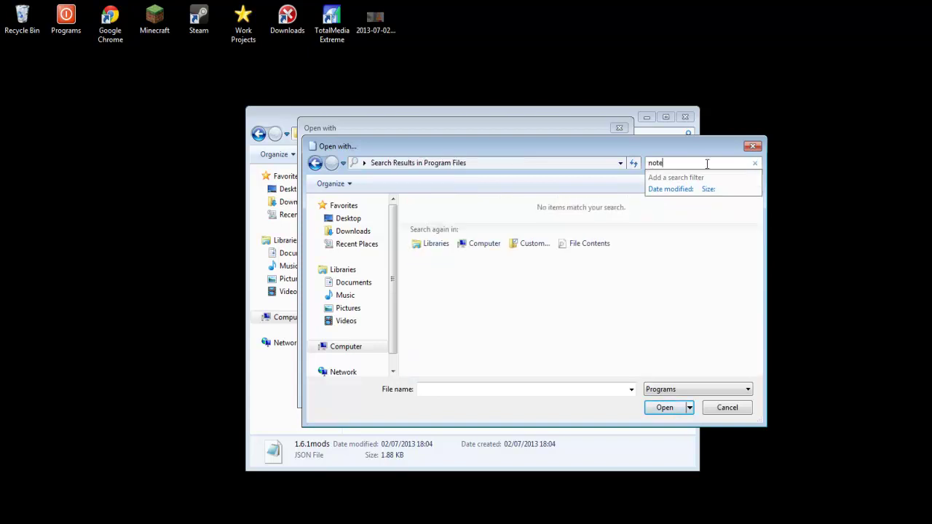
{"action": "type", "text": "p"}
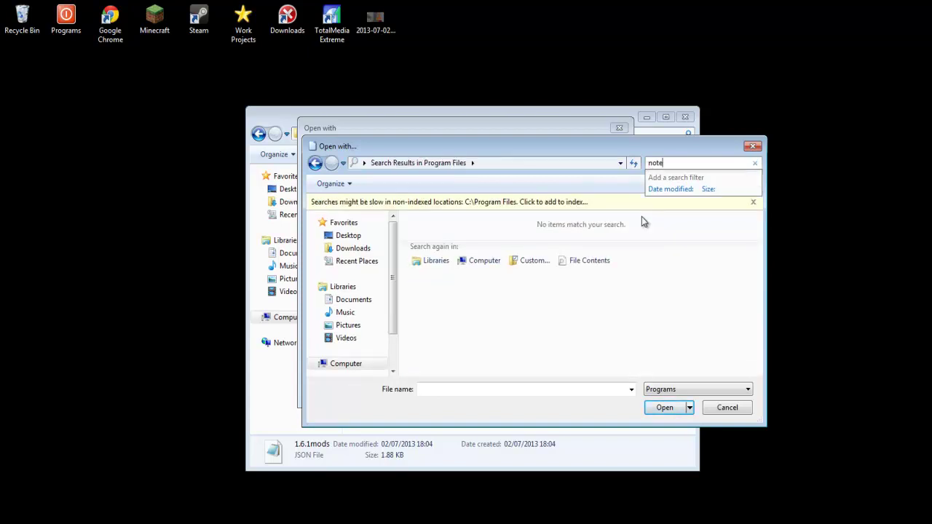
{"action": "key", "text": "BackSpace"}
{"action": "type", "text": "pad"}
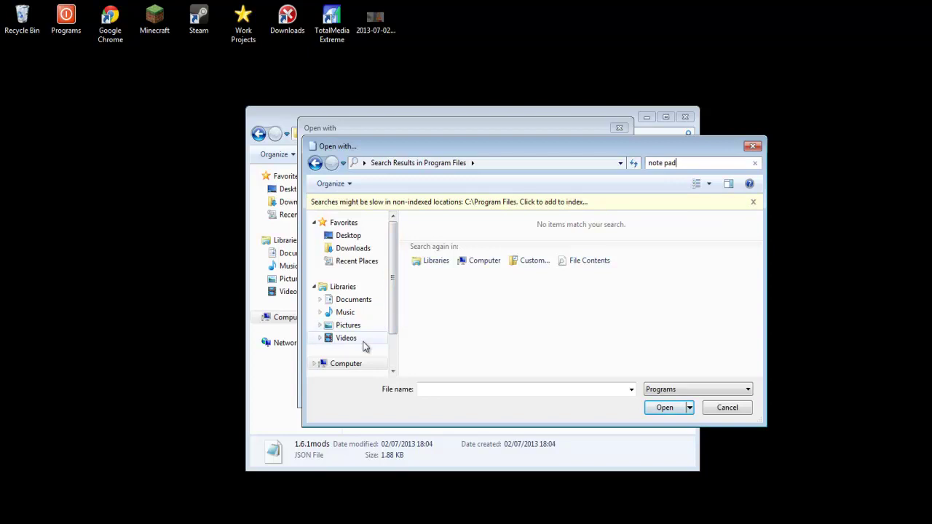
{"action": "left_click", "coordinate": [347, 362]}
{"action": "left_click", "coordinate": [694, 161]}
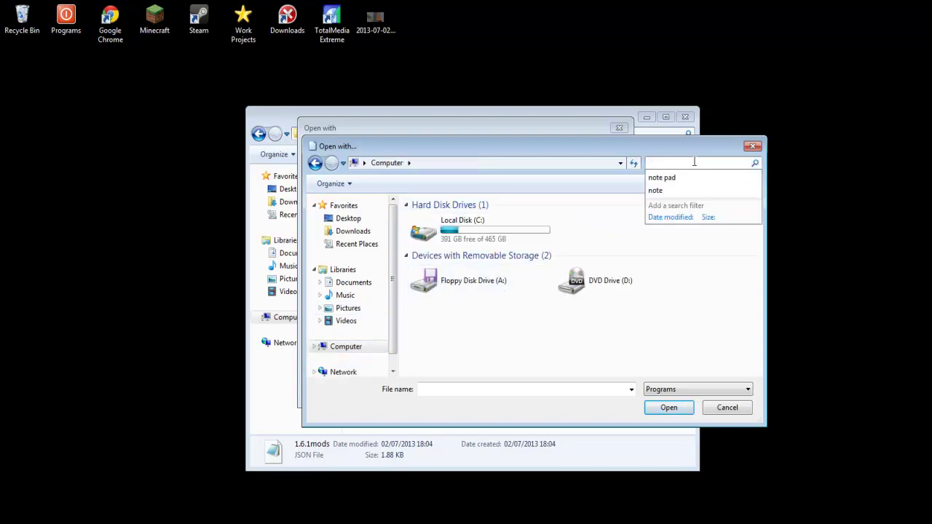
{"action": "left_click", "coordinate": [673, 177]}
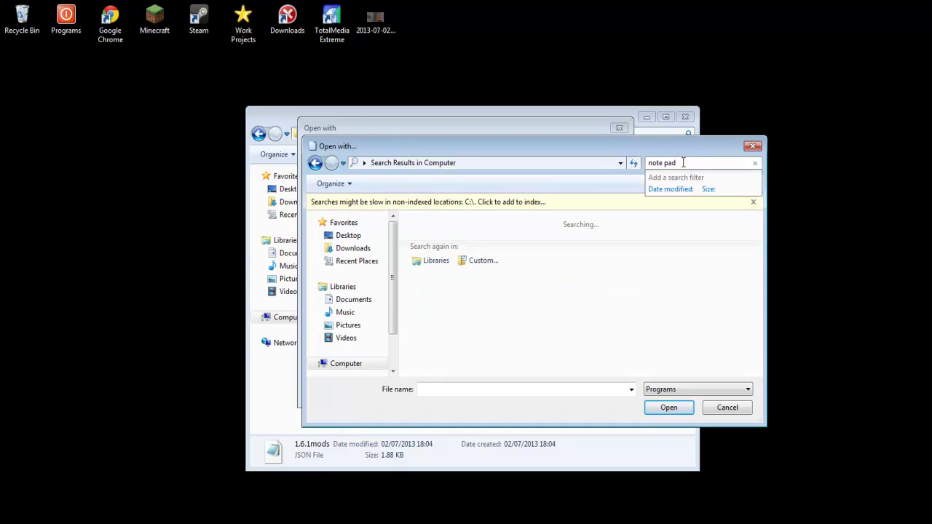
{"action": "key", "text": "BackSpace"}
{"action": "key", "text": "BackSpace"}
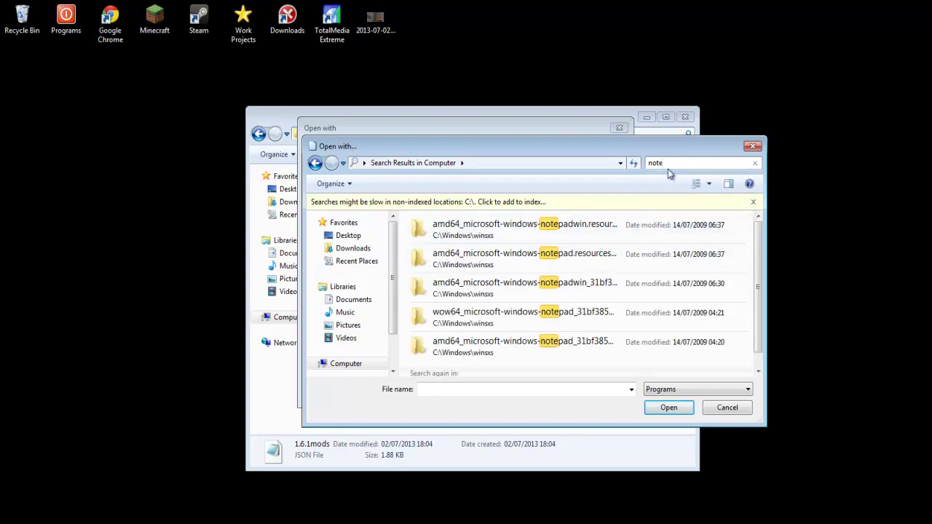
{"action": "left_click", "coordinate": [672, 165]}
{"action": "type", "text": "p"}
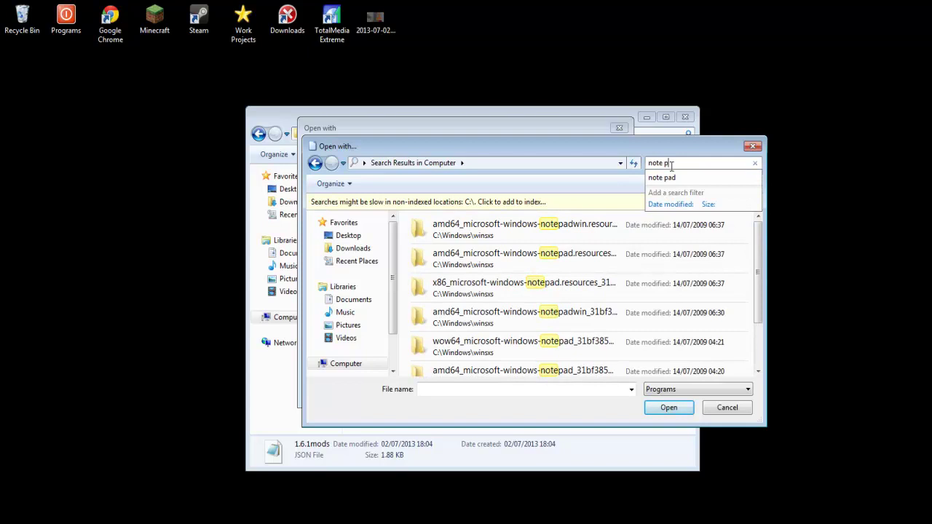
{"action": "type", "text": "ad"}
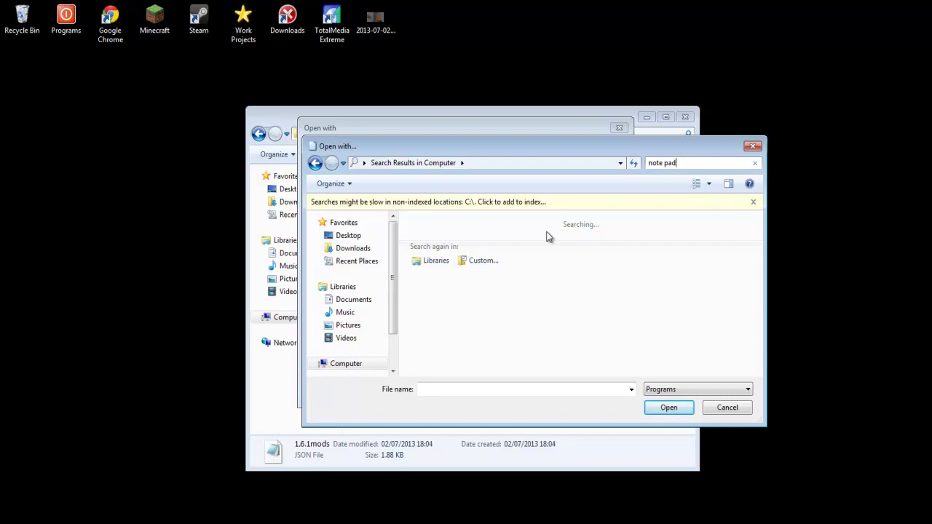
{"action": "left_click", "coordinate": [719, 407]}
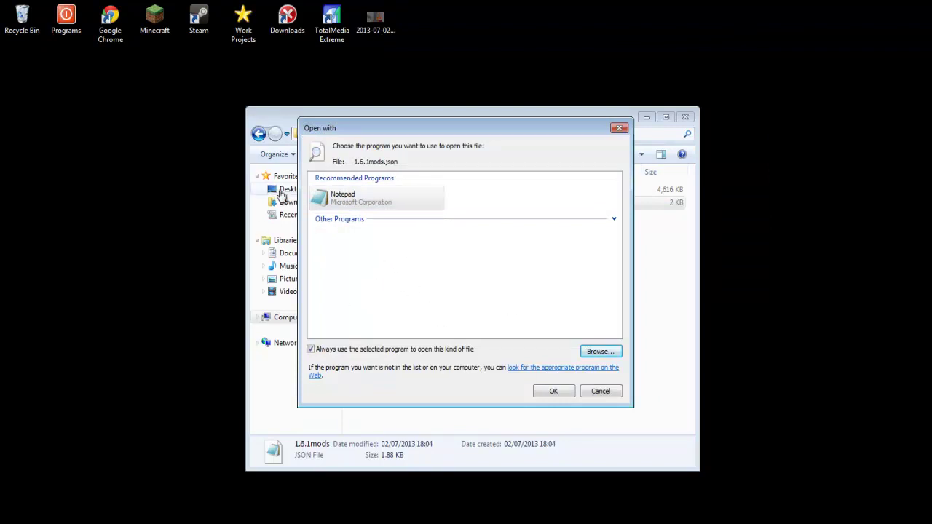
Step: Open the 1.6.1mods JSON file in Notepad and change its "id" value to 1.6.1mods
{"action": "left_click", "coordinate": [385, 202]}
{"action": "left_click", "coordinate": [551, 396]}
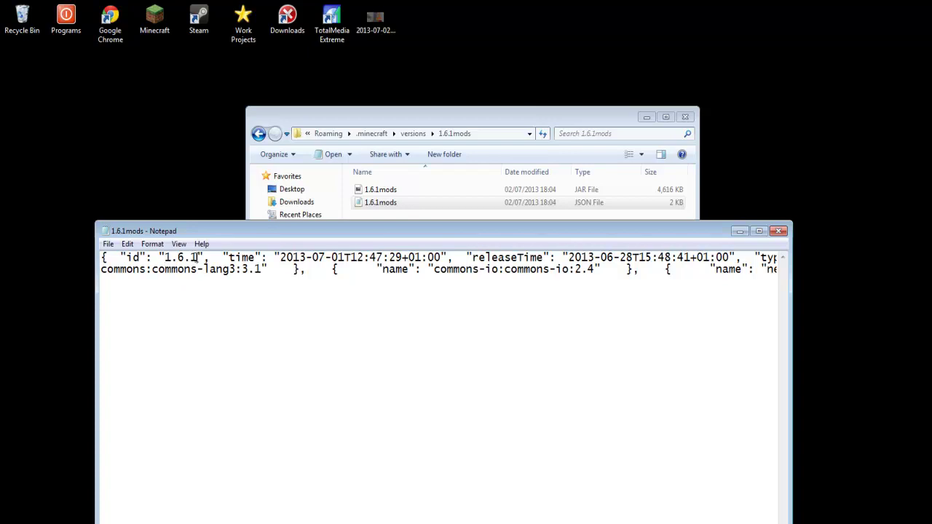
{"action": "left_click_drag", "start_coordinate": [198, 257], "coordinate": [207, 260]}
{"action": "type", "text": "modsd"}
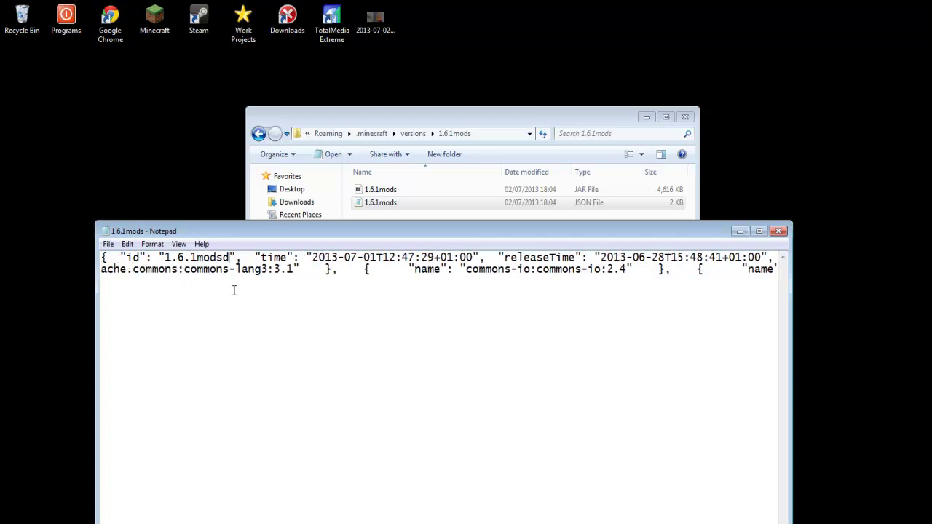
{"action": "key", "text": "BackSpace"}
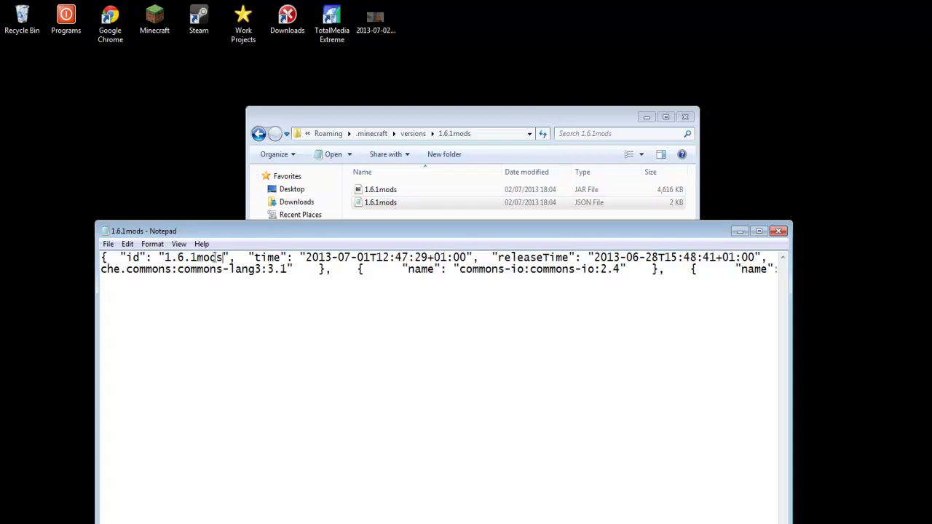
Step: Save the edited JSON file and close Notepad
{"action": "left_click", "coordinate": [109, 245]}
{"action": "left_click", "coordinate": [131, 286]}
{"action": "left_click", "coordinate": [776, 232]}
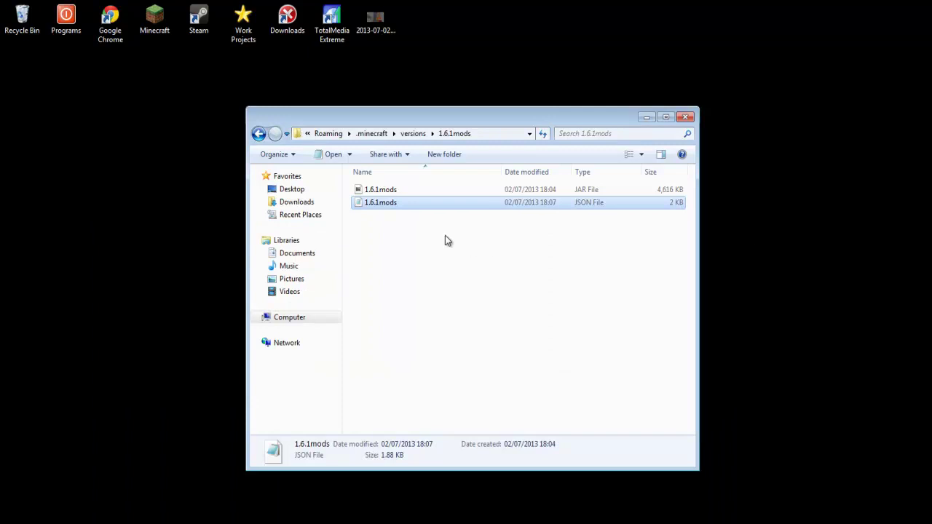
Step: Open the 1.6.1mods JAR file as an archive in 7-Zip
{"action": "left_click", "coordinate": [379, 193]}
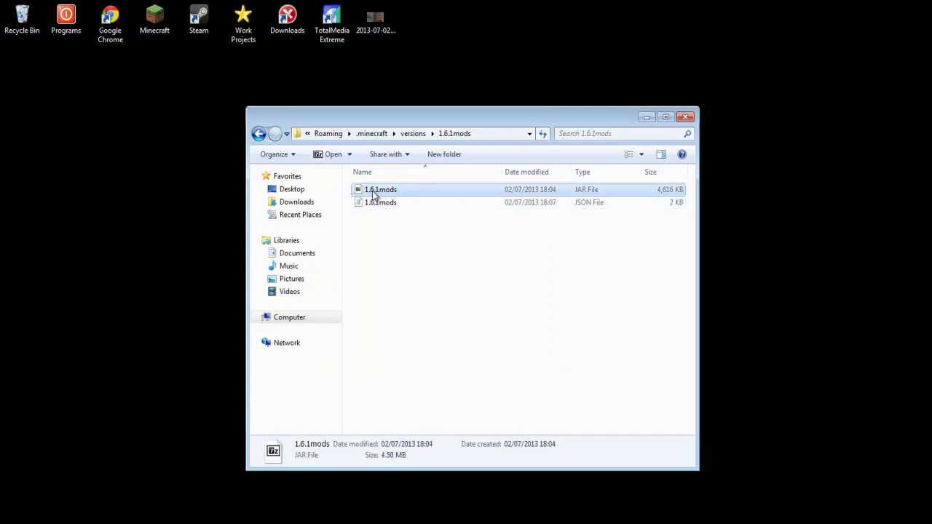
{"action": "right_click", "coordinate": [372, 193]}
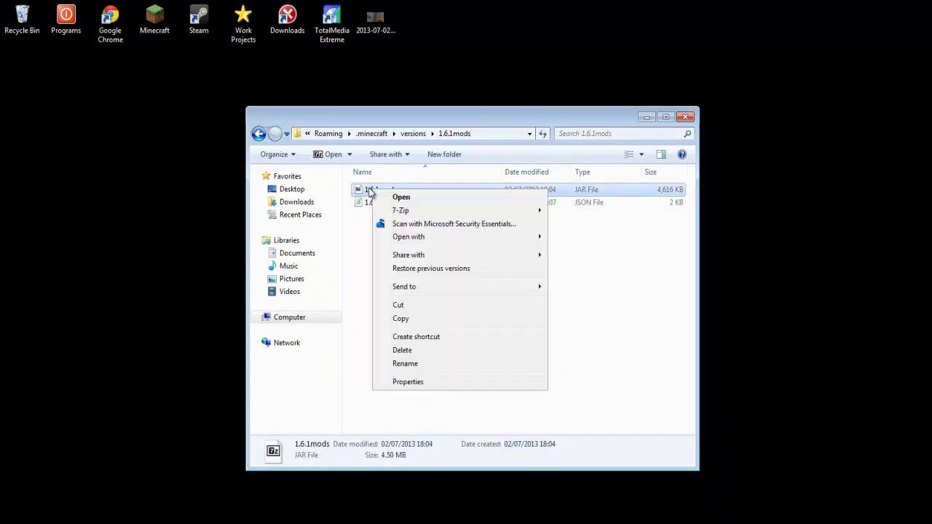
{"action": "left_click", "coordinate": [373, 192]}
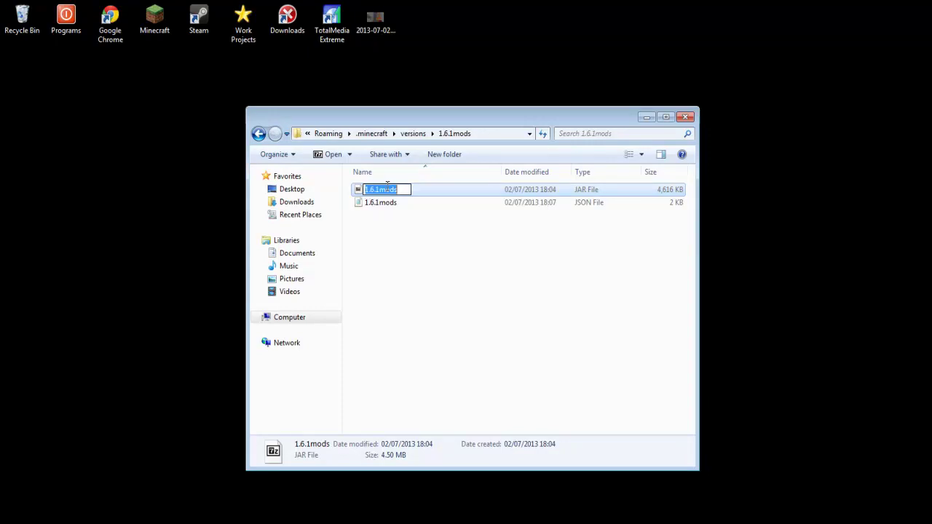
{"action": "key", "text": "Escape"}
{"action": "right_click", "coordinate": [370, 192]}
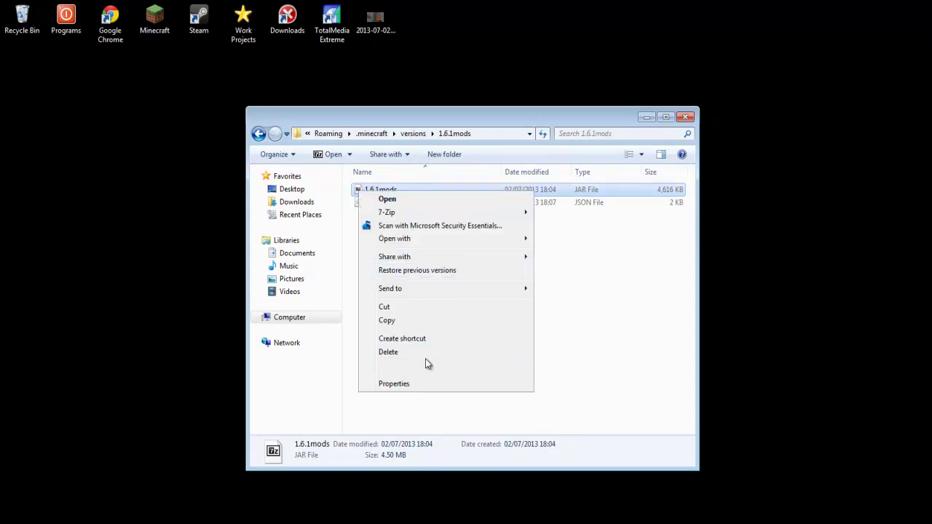
{"action": "mouse_move", "coordinate": [458, 213]}
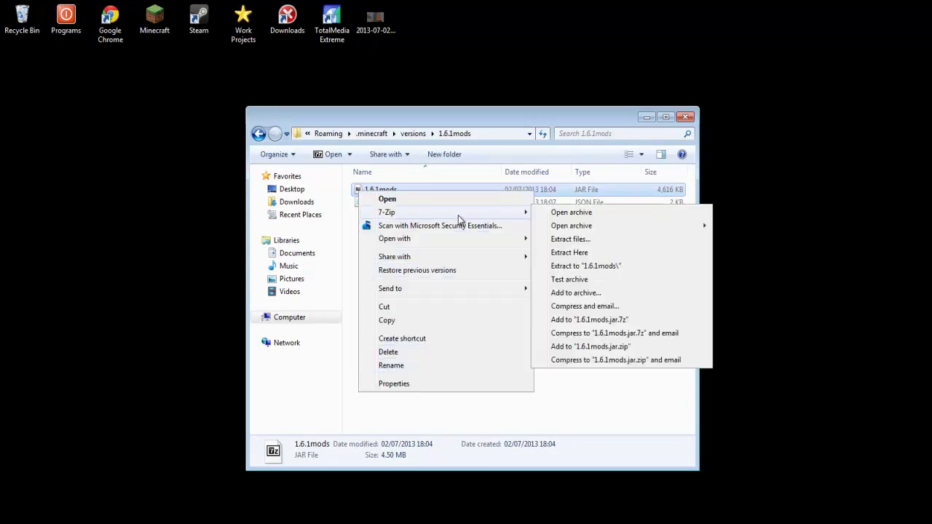
{"action": "left_click", "coordinate": [564, 214]}
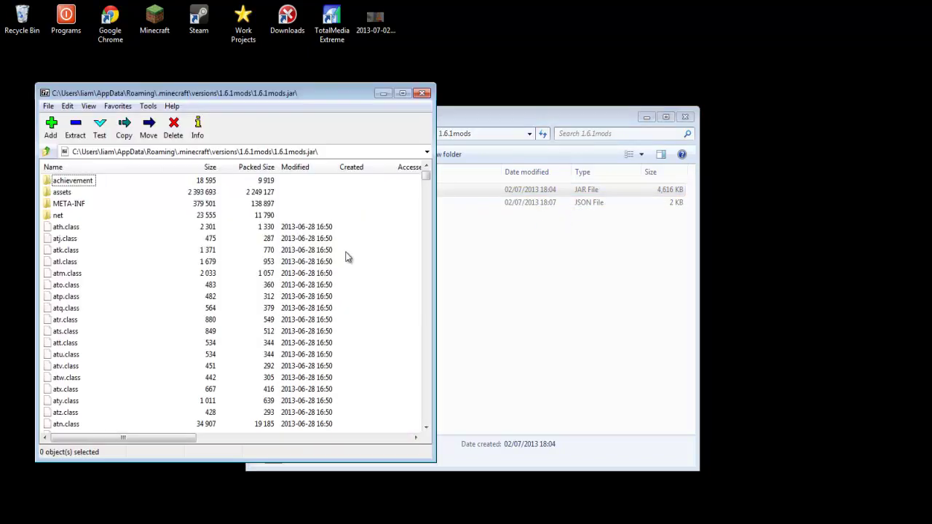
Step: Delete the META-INF folder and all its contents from the 1.6.1mods JAR archive
{"action": "left_click", "coordinate": [86, 204]}
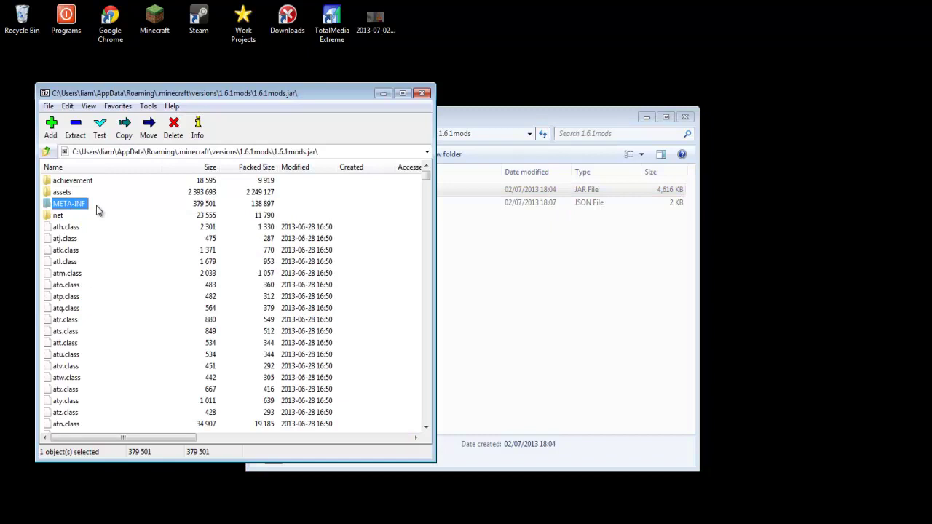
{"action": "key", "text": "Delete"}
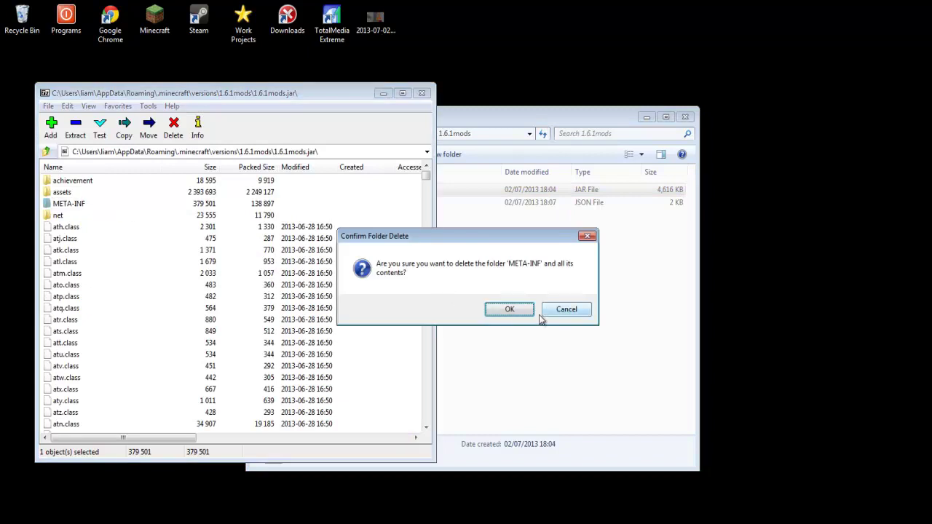
{"action": "left_click", "coordinate": [492, 314]}
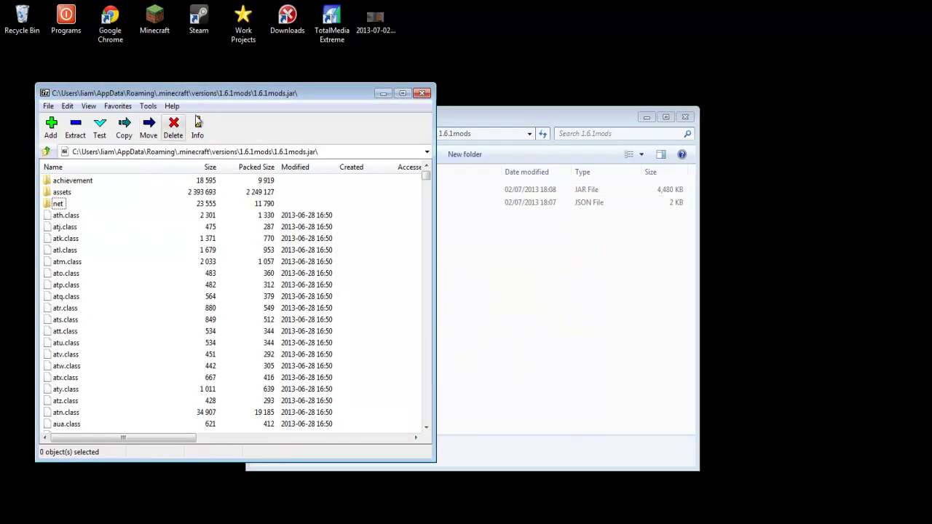
Step: Extract the All-U-Want inventory editor 1.13 zip in Downloads to its own folder there
{"action": "left_click", "coordinate": [475, 114]}
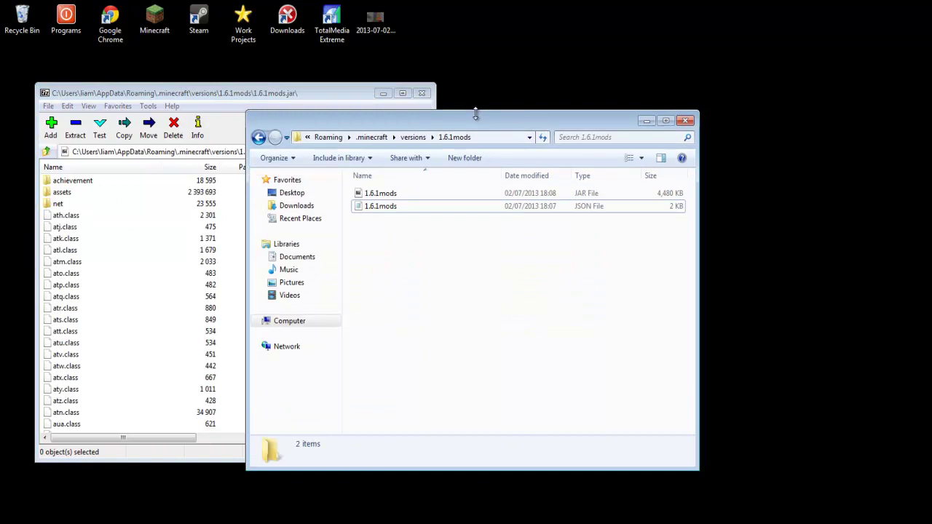
{"action": "left_click", "coordinate": [295, 211]}
{"action": "left_click", "coordinate": [381, 236]}
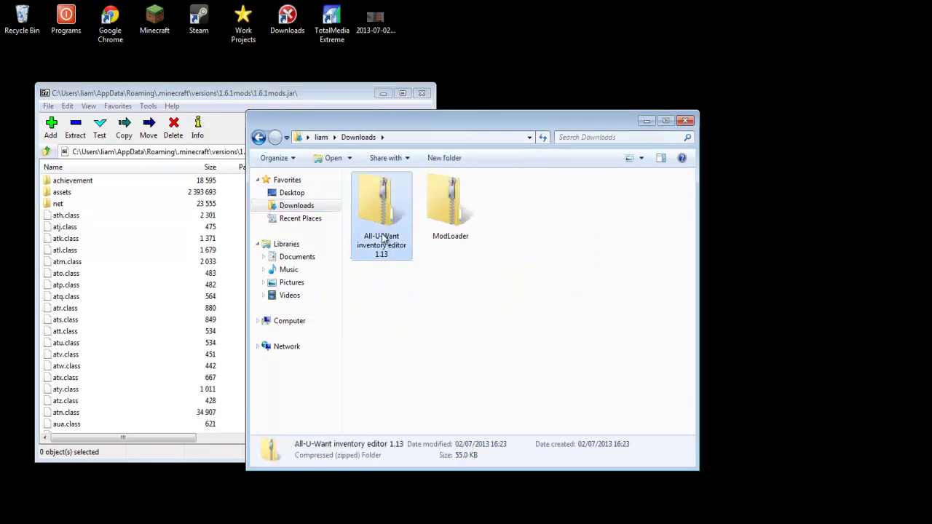
{"action": "right_click", "coordinate": [384, 236]}
{"action": "mouse_move", "coordinate": [440, 291]}
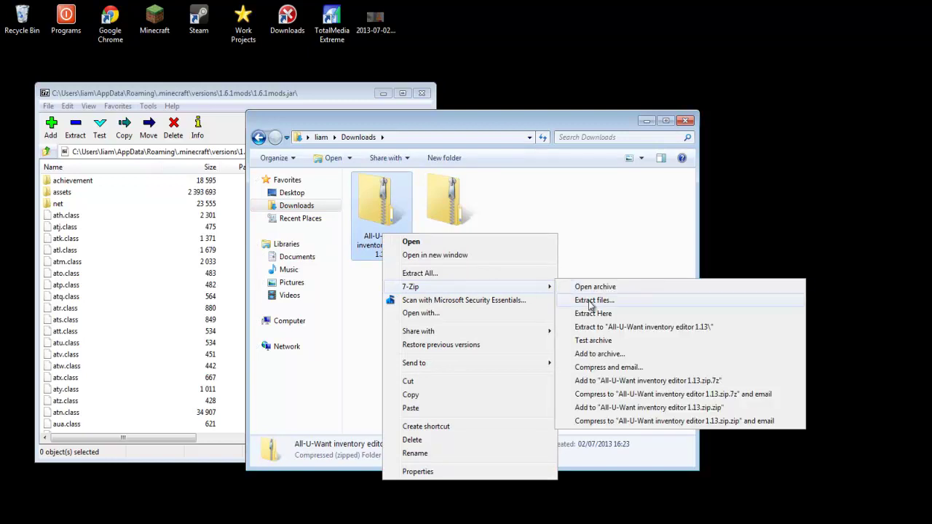
{"action": "left_click", "coordinate": [590, 304]}
{"action": "left_click", "coordinate": [418, 325]}
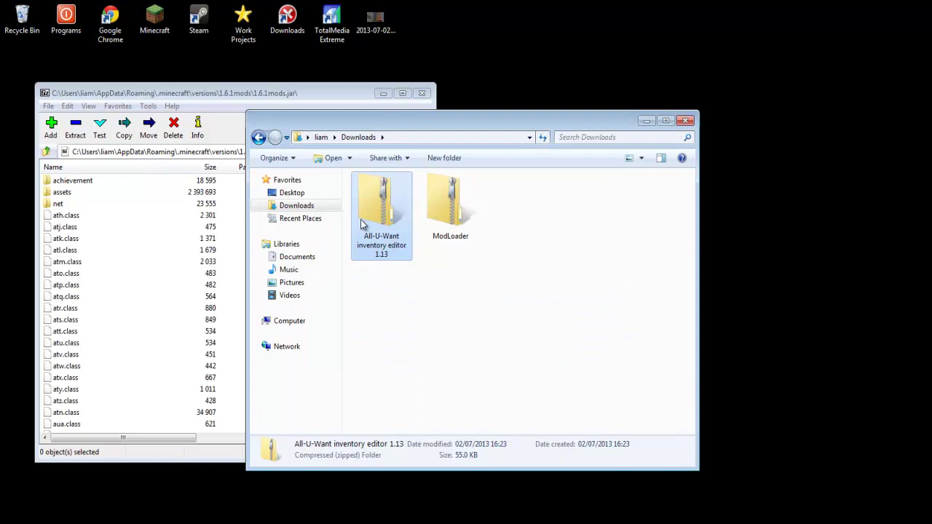
Step: Extract the ModLoader zip in Downloads to a separate ModLoader folder
{"action": "left_click", "coordinate": [510, 212]}
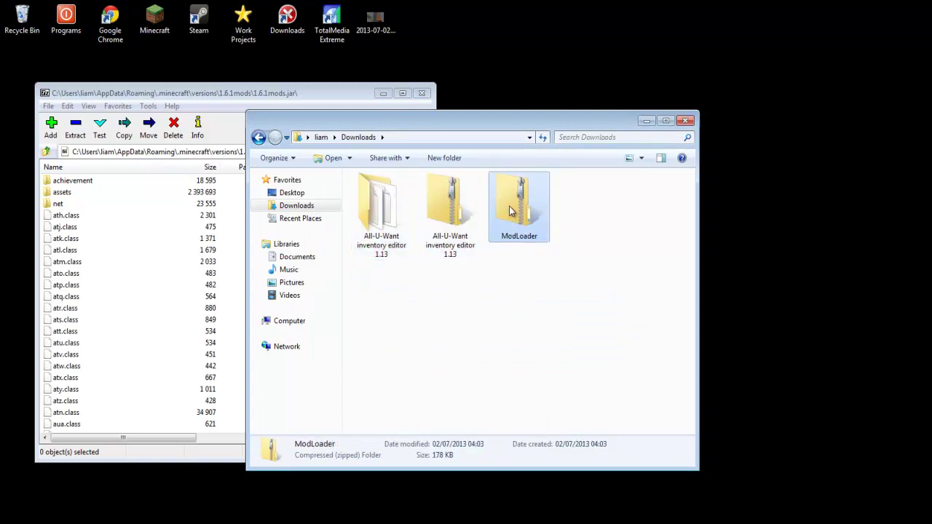
{"action": "right_click", "coordinate": [510, 211]}
{"action": "left_click", "coordinate": [550, 244]}
{"action": "left_click", "coordinate": [574, 385]}
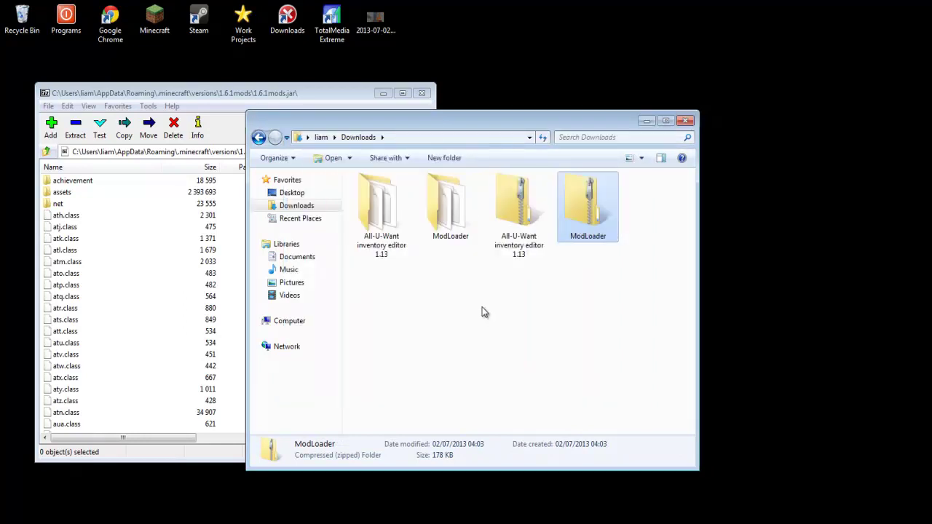
Step: Move the original ModLoader and All-U-Want inventory editor zip files from Downloads to the desktop
{"action": "left_click", "coordinate": [396, 282]}
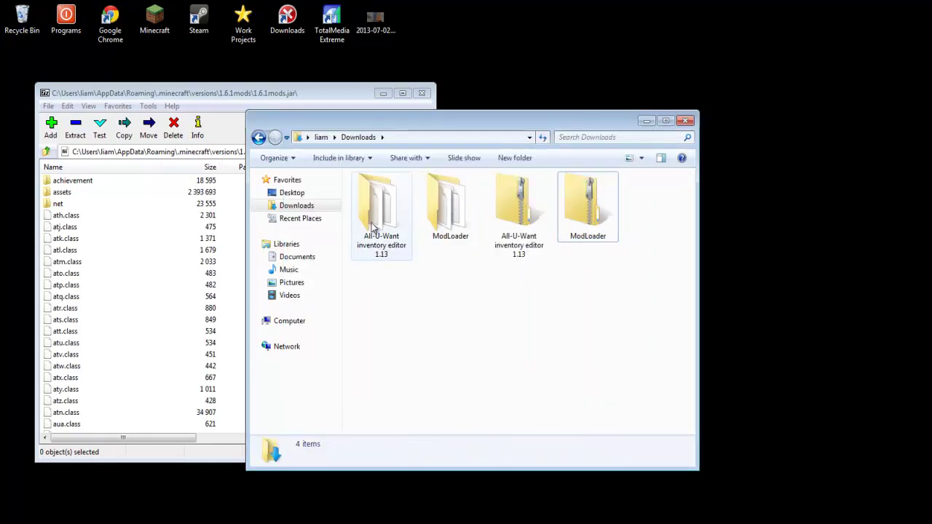
{"action": "left_click_drag", "start_coordinate": [500, 295], "coordinate": [853, 180]}
{"action": "left_click", "coordinate": [853, 187]}
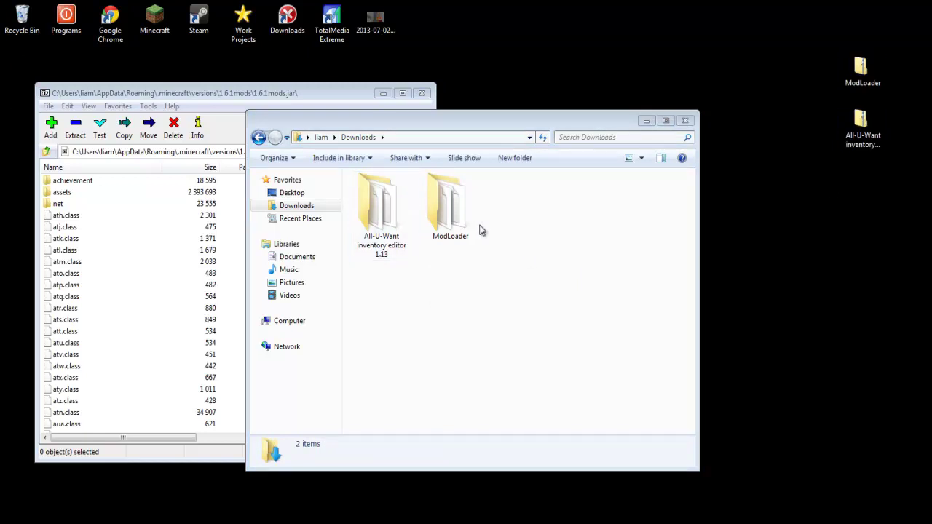
Step: Arrange the 1.6.1mods.jar archive window and the Downloads folder window side by side
{"action": "left_click_drag", "start_coordinate": [391, 125], "coordinate": [628, 3]}
{"action": "left_click_drag", "start_coordinate": [332, 83], "coordinate": [332, 2]}
{"action": "mouse_move", "coordinate": [635, 19]}
{"action": "left_mouse_down"}
{"action": "mouse_move", "coordinate": [612, 15]}
{"action": "mouse_move", "coordinate": [641, 21]}
{"action": "left_mouse_up"}
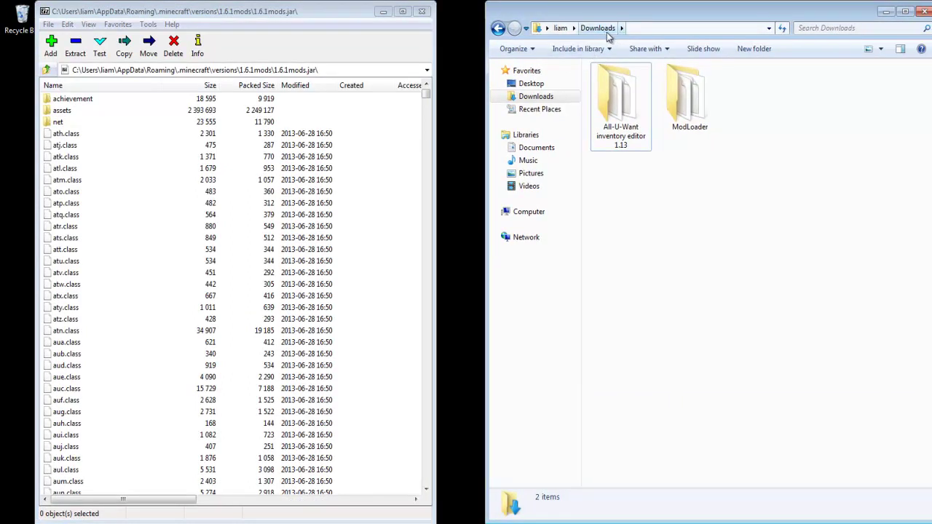
Step: Copy all class files from the extracted ModLoader folder into the root of the 1.6.1mods.jar archive
{"action": "double_click", "coordinate": [688, 101]}
{"action": "left_click", "coordinate": [513, 49]}
{"action": "left_click", "coordinate": [531, 141]}
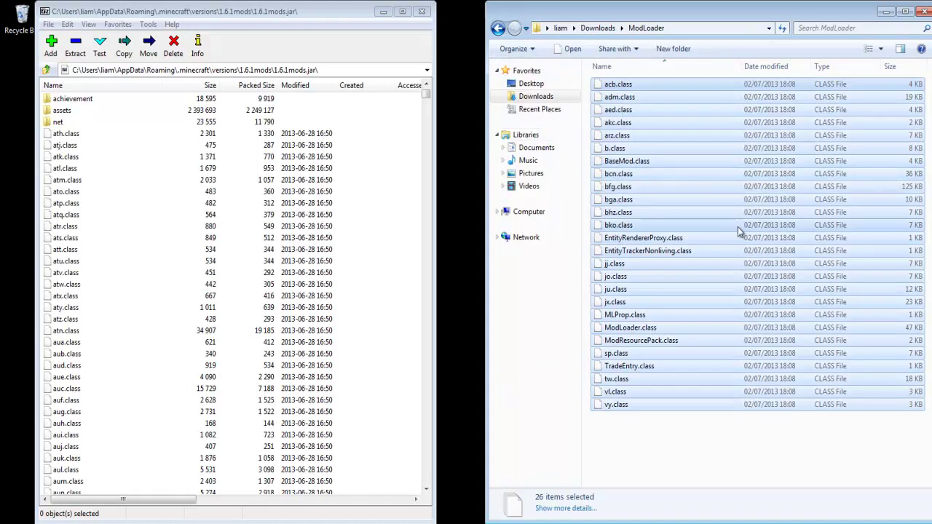
{"action": "left_click_drag", "start_coordinate": [362, 295], "coordinate": [368, 295]}
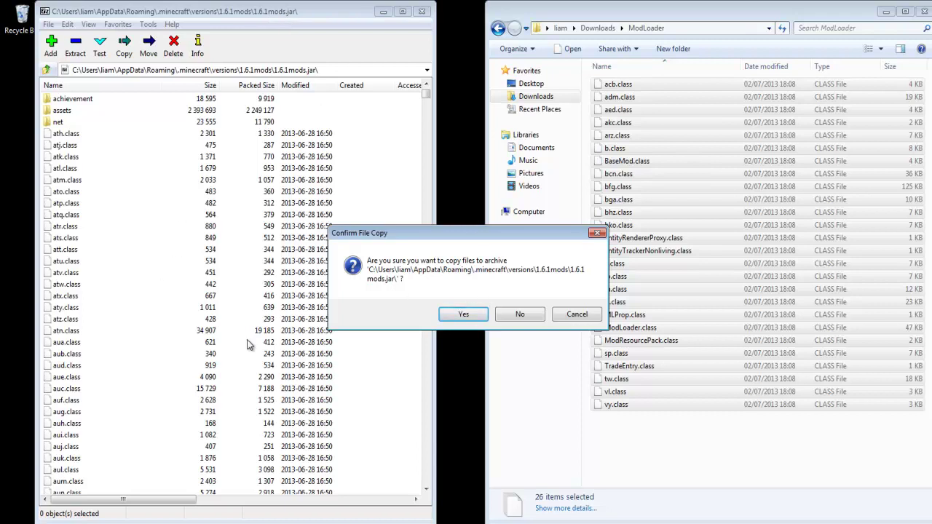
{"action": "left_click", "coordinate": [462, 315]}
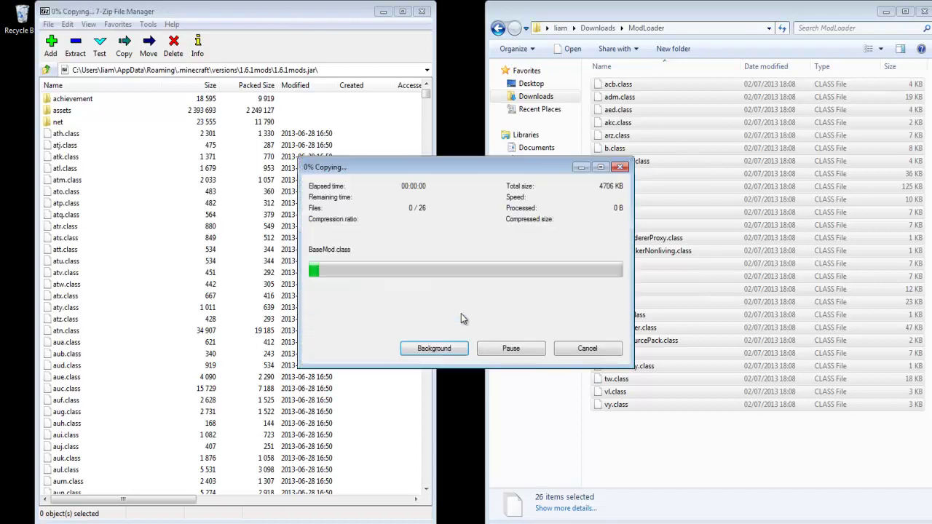
Step: Copy all class files from the All-U-Want inventory editor 1.13 folder into 1.6.1mods.jar and close both windows
{"action": "left_click", "coordinate": [499, 28]}
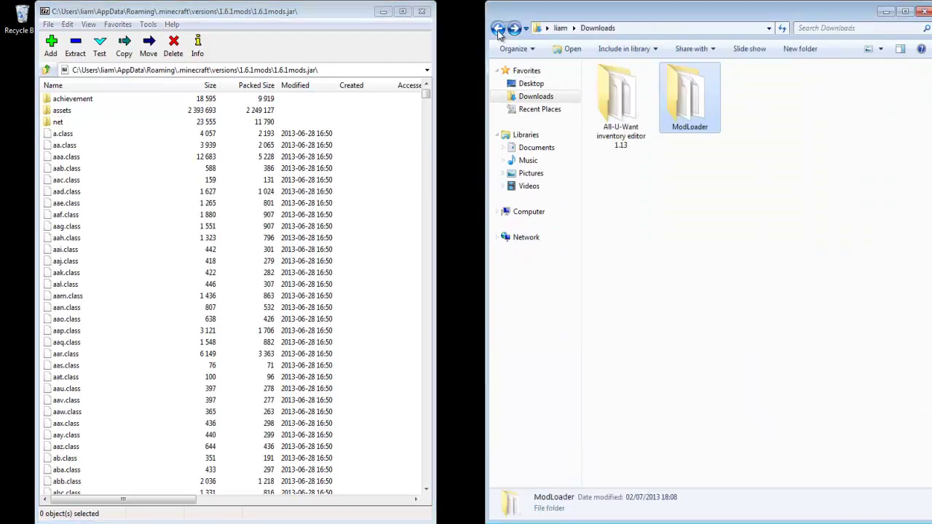
{"action": "left_click", "coordinate": [648, 128]}
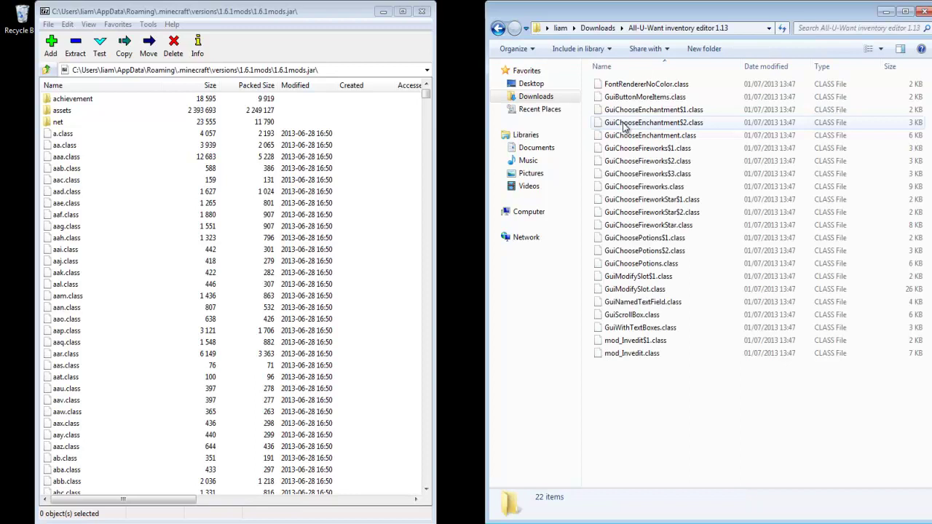
{"action": "left_click", "coordinate": [518, 49]}
{"action": "left_click", "coordinate": [543, 137]}
{"action": "left_click_drag", "start_coordinate": [636, 177], "coordinate": [391, 213]}
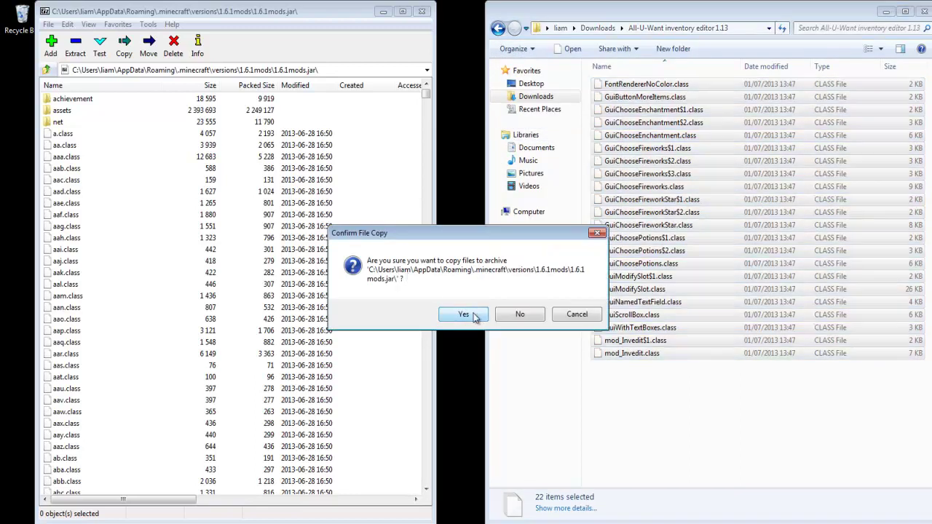
{"action": "left_click", "coordinate": [470, 314]}
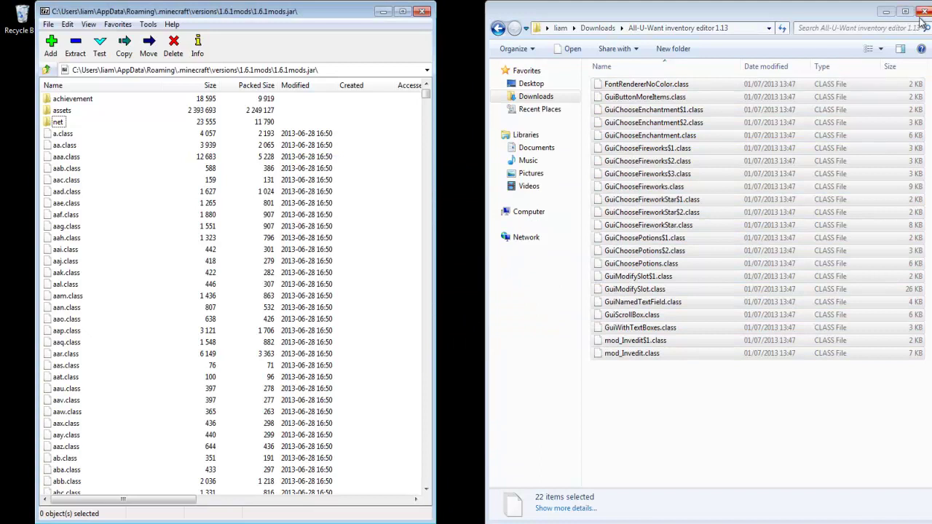
{"action": "left_click", "coordinate": [924, 11]}
{"action": "left_click", "coordinate": [422, 12]}
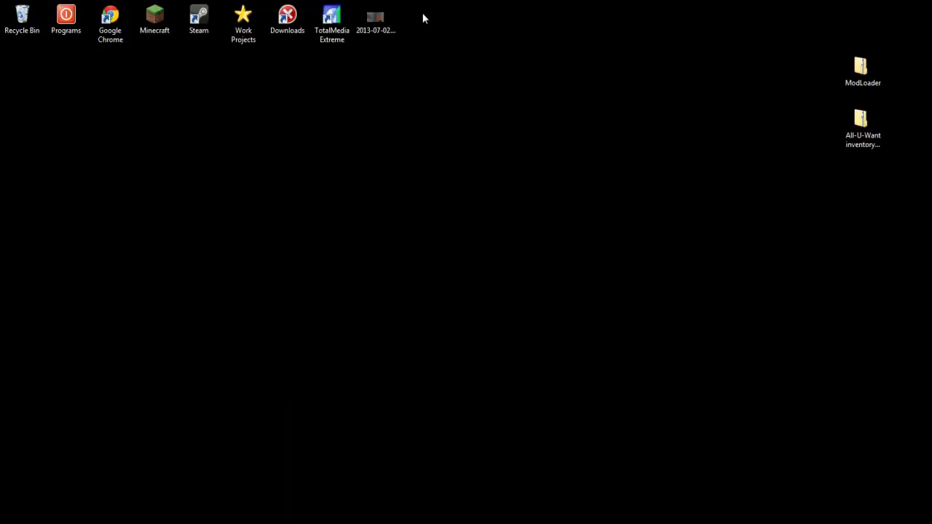
Step: In the Minecraft Launcher, set the mod profile to use version release 1.6.1mods and save the profile
{"action": "left_click", "coordinate": [155, 20]}
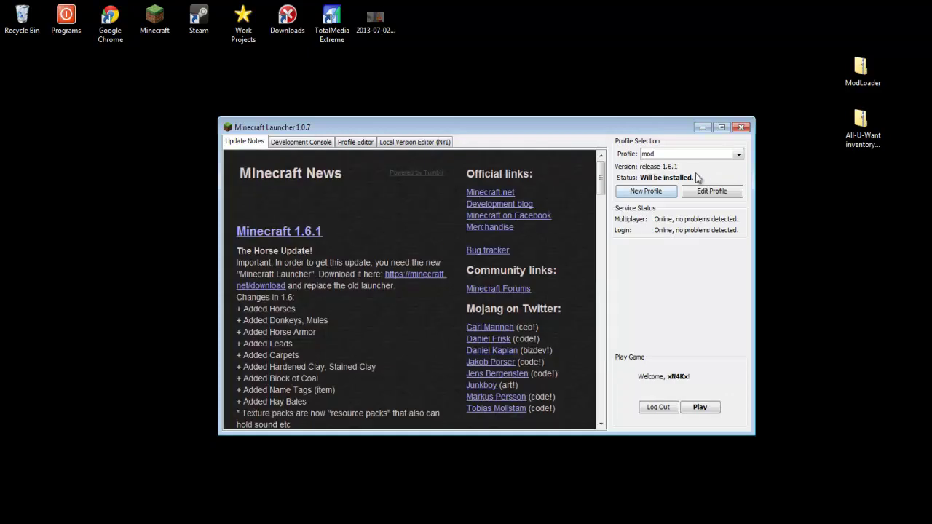
{"action": "left_click", "coordinate": [664, 155]}
{"action": "left_click", "coordinate": [665, 157]}
{"action": "left_click", "coordinate": [661, 156]}
{"action": "left_click", "coordinate": [661, 166]}
{"action": "left_click", "coordinate": [710, 192]}
{"action": "left_click", "coordinate": [485, 270]}
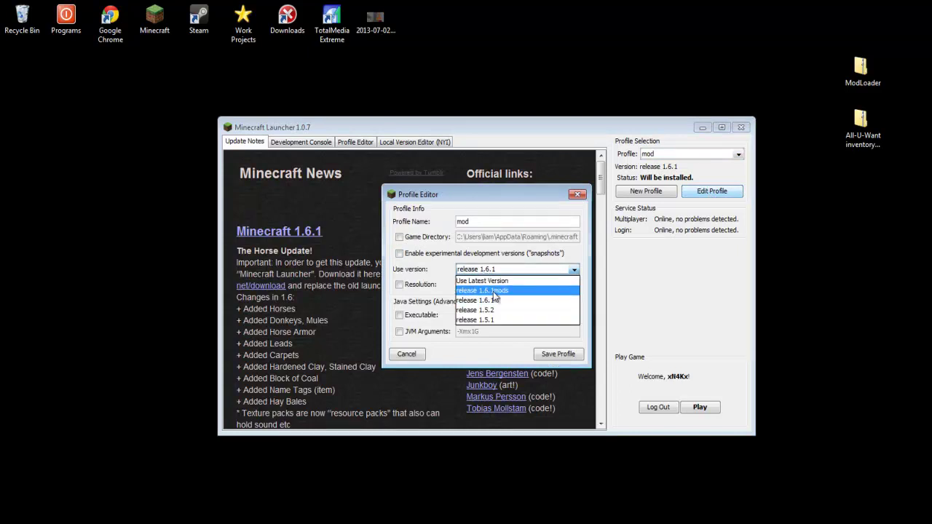
{"action": "left_click", "coordinate": [493, 295]}
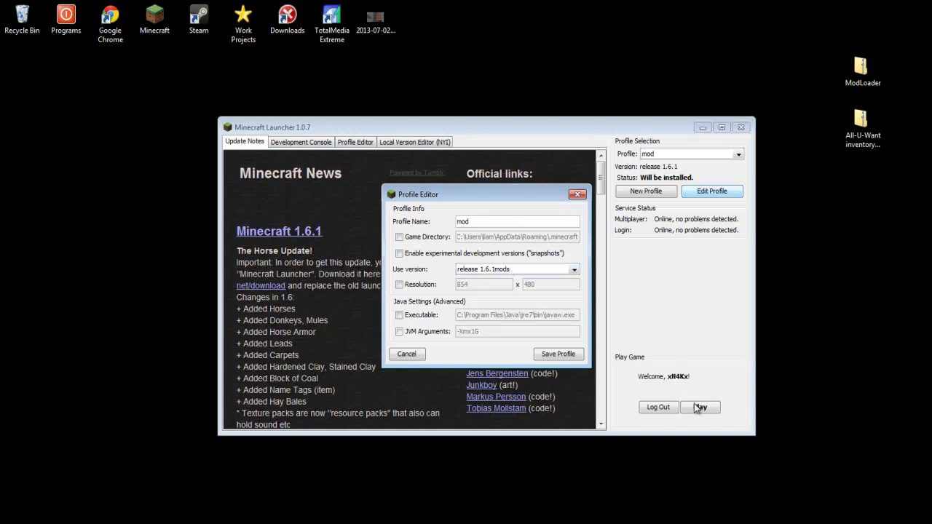
{"action": "left_click", "coordinate": [557, 354]}
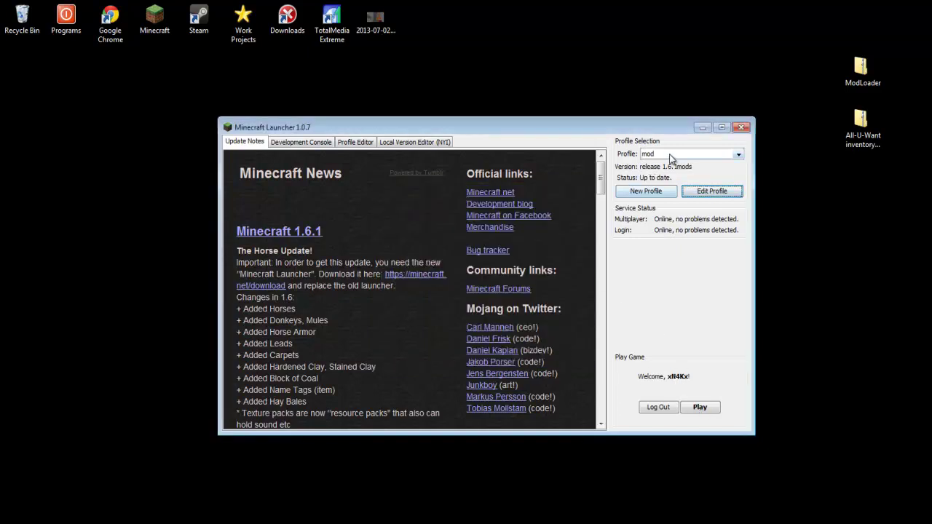
Step: Launch the game with the mod profile and create a singleplayer Survival world named New World with the Superflat world type
{"action": "left_click", "coordinate": [700, 408]}
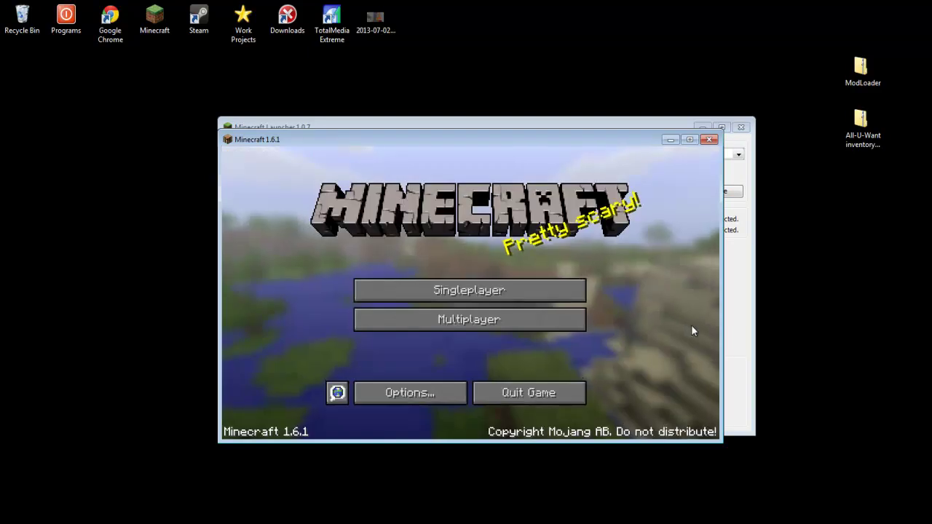
{"action": "left_click", "coordinate": [456, 291]}
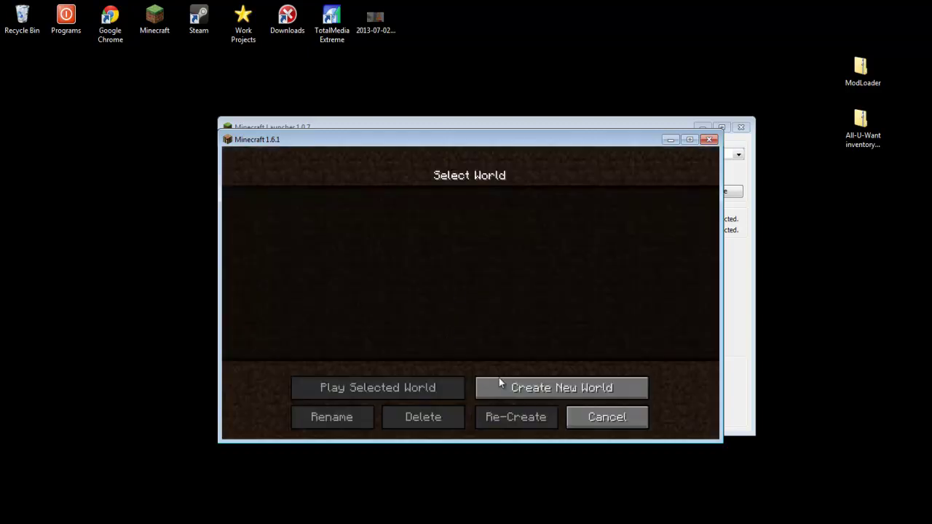
{"action": "left_click", "coordinate": [525, 388]}
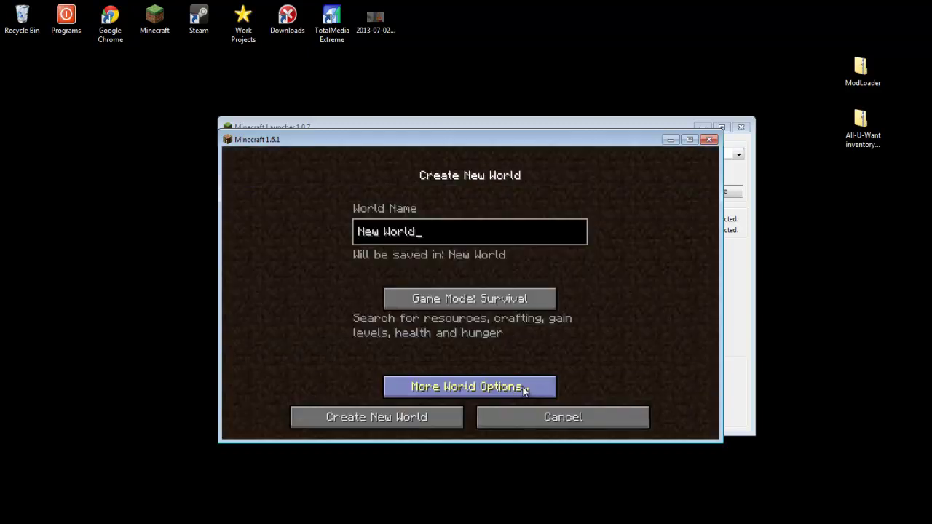
{"action": "left_click", "coordinate": [458, 291]}
{"action": "left_click", "coordinate": [458, 290]}
{"action": "left_click", "coordinate": [459, 289]}
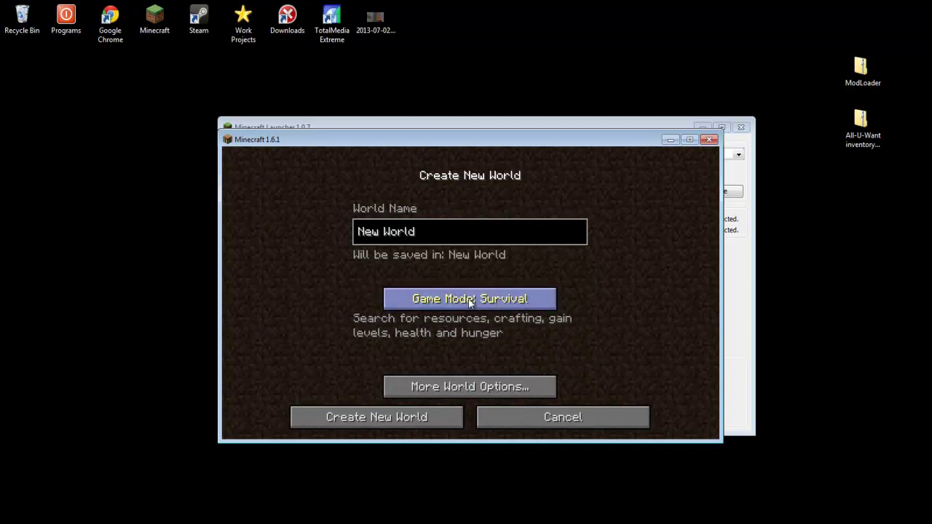
{"action": "left_click", "coordinate": [471, 388]}
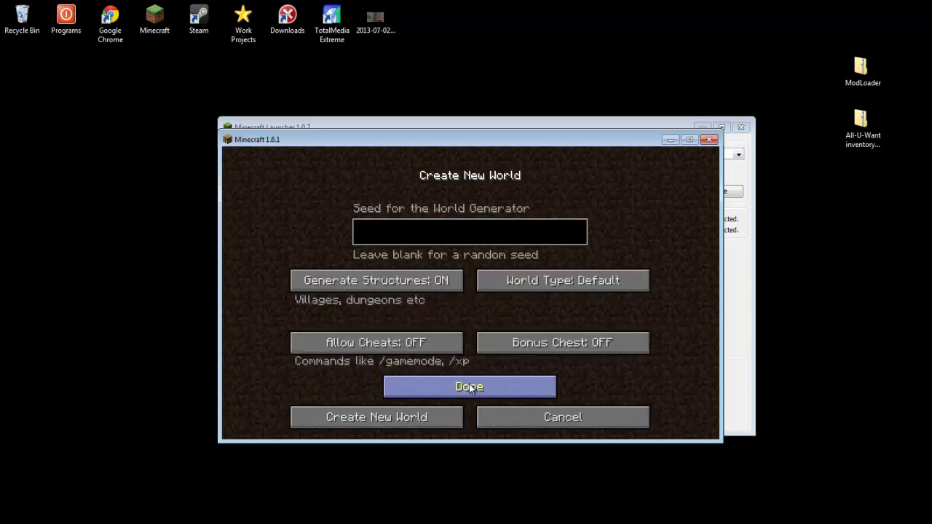
{"action": "left_click", "coordinate": [536, 282]}
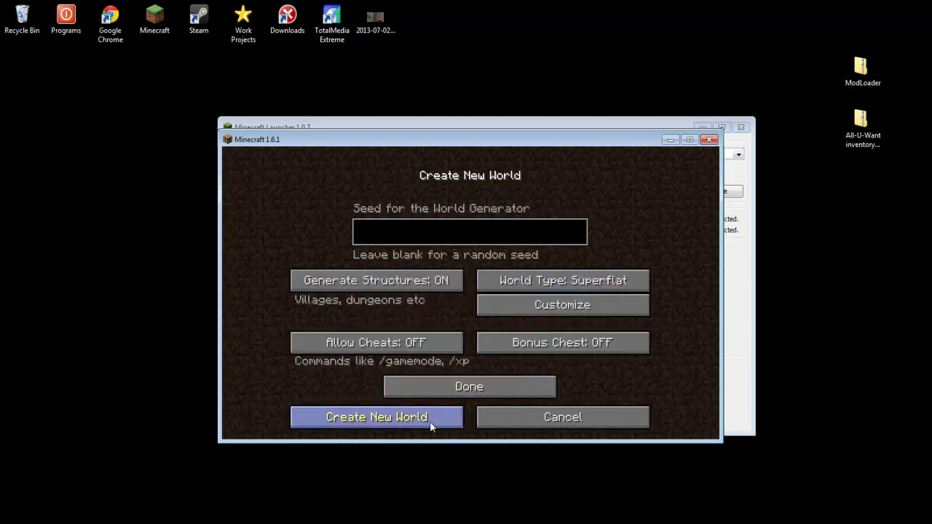
{"action": "left_click", "coordinate": [376, 424]}
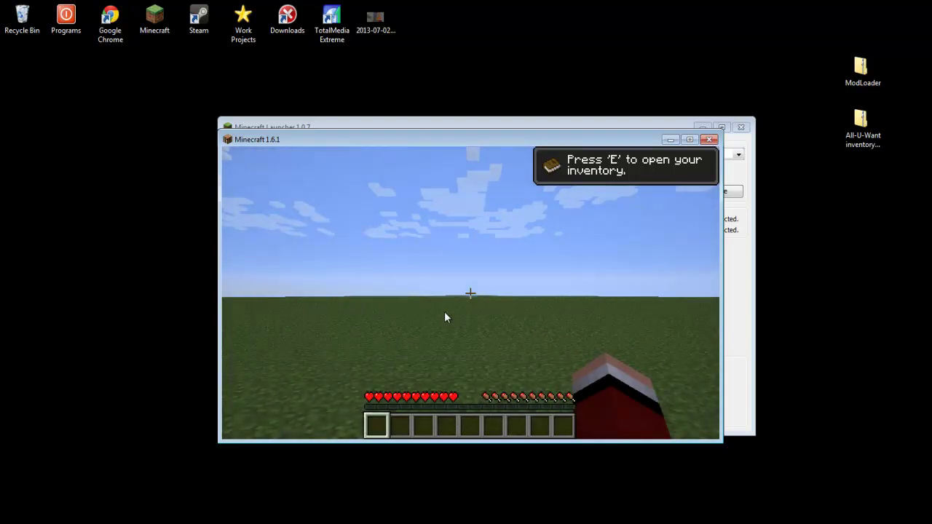
Step: Lower the music volume to 12% and the sound volume to 57% in the game options
{"action": "key", "text": "Escape"}
{"action": "left_click", "coordinate": [427, 328]}
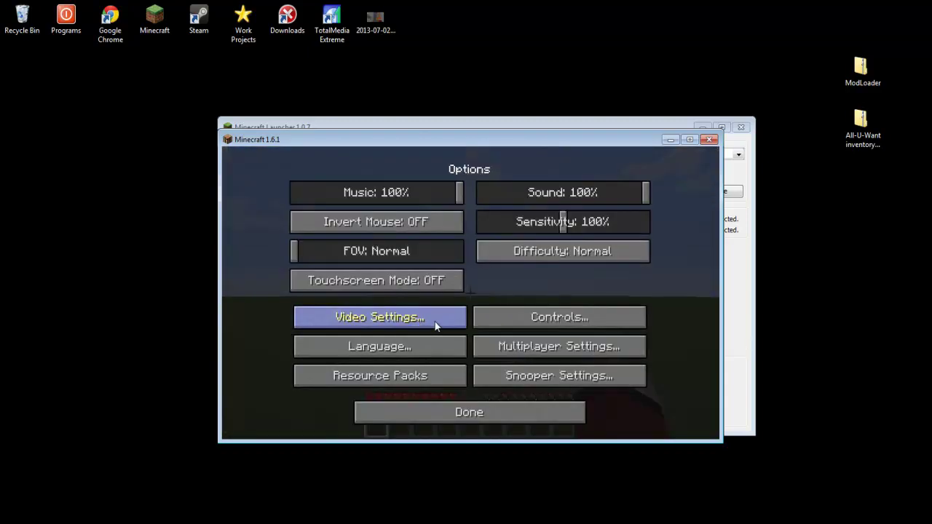
{"action": "left_click_drag", "start_coordinate": [399, 196], "coordinate": [315, 198]}
{"action": "left_click", "coordinate": [575, 192]}
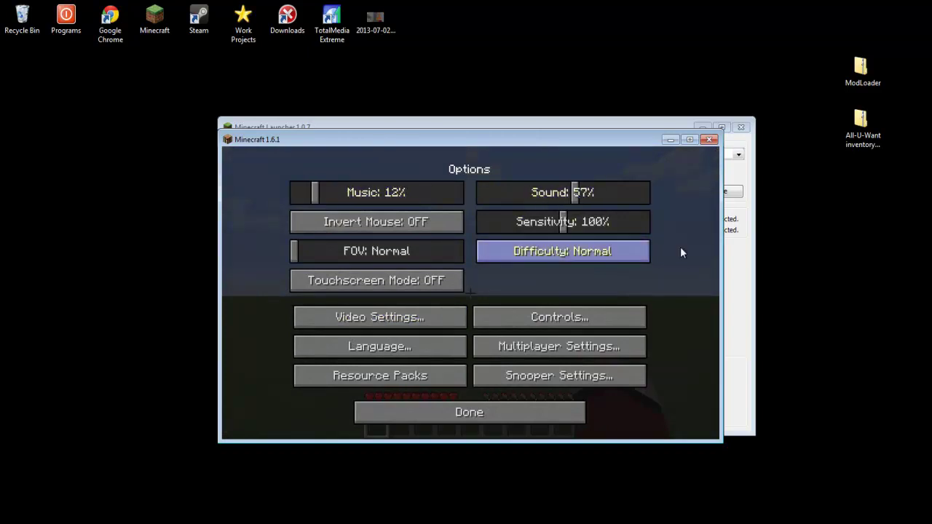
Step: Rebind the Forward control to SPACE, Back to N and Jump to B
{"action": "left_click", "coordinate": [510, 317]}
{"action": "left_click", "coordinate": [329, 241]}
{"action": "key", "text": "space"}
{"action": "left_click", "coordinate": [329, 270]}
{"action": "key", "text": "n"}
{"action": "left_click", "coordinate": [334, 300]}
{"action": "key", "text": "m"}
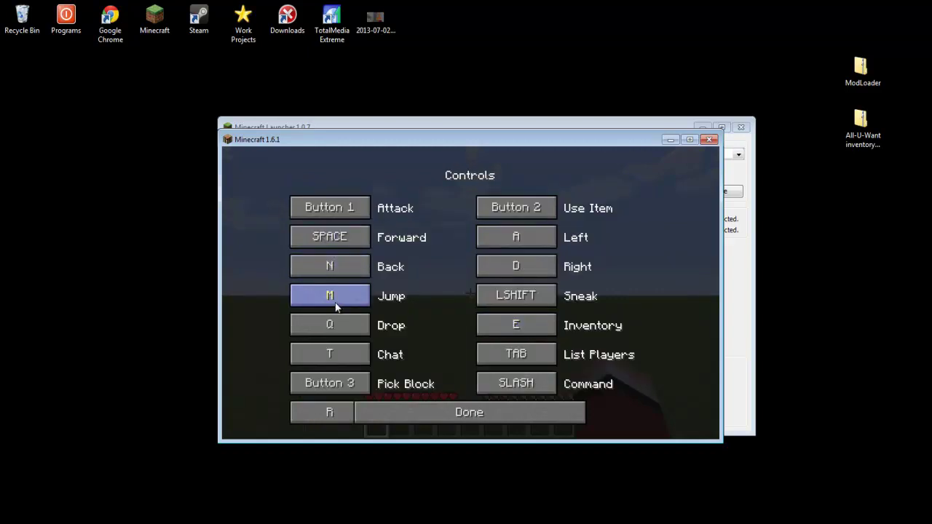
{"action": "left_click", "coordinate": [334, 300]}
{"action": "key", "text": "b"}
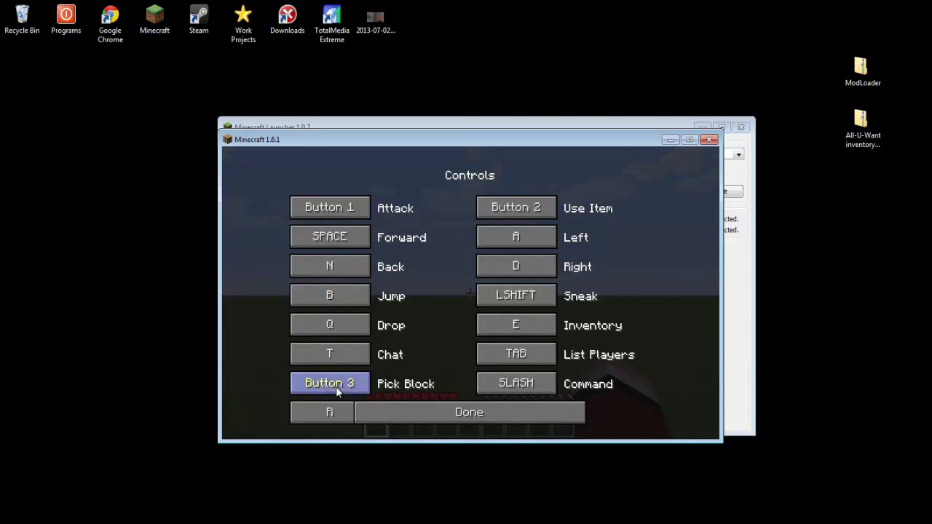
Step: Rebind the Left control to LEFT, Right to RIGHT, Sneak to G and Inventory to RETURN
{"action": "left_click", "coordinate": [516, 239]}
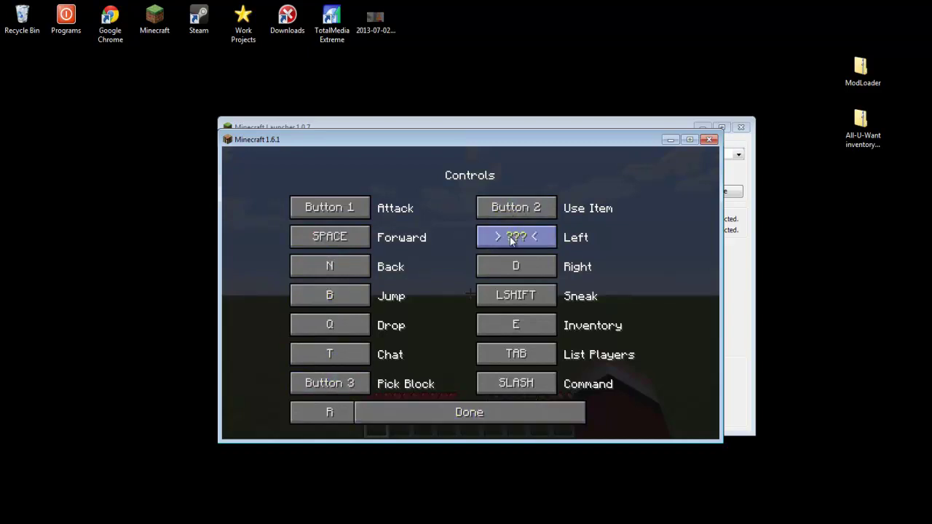
{"action": "key", "text": "Left"}
{"action": "left_click", "coordinate": [522, 268]}
{"action": "key", "text": "Right"}
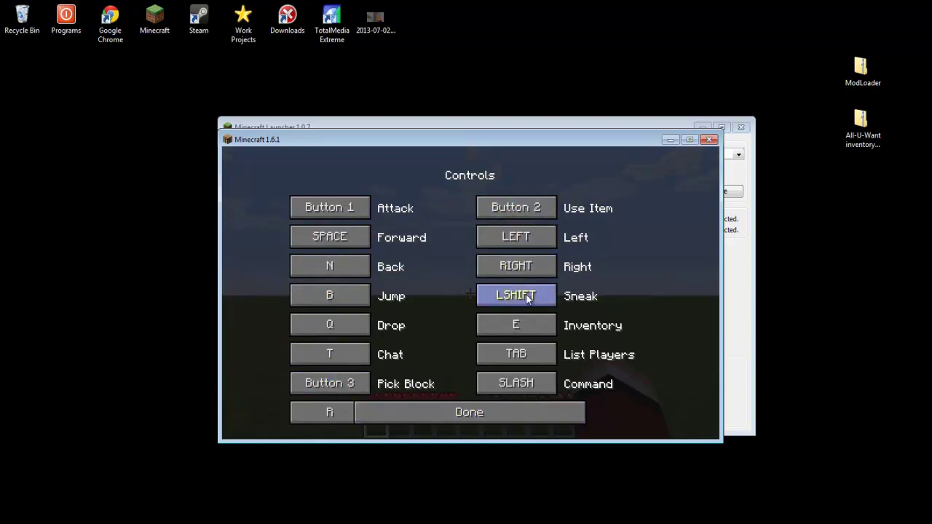
{"action": "left_click", "coordinate": [520, 325]}
{"action": "key", "text": "Return"}
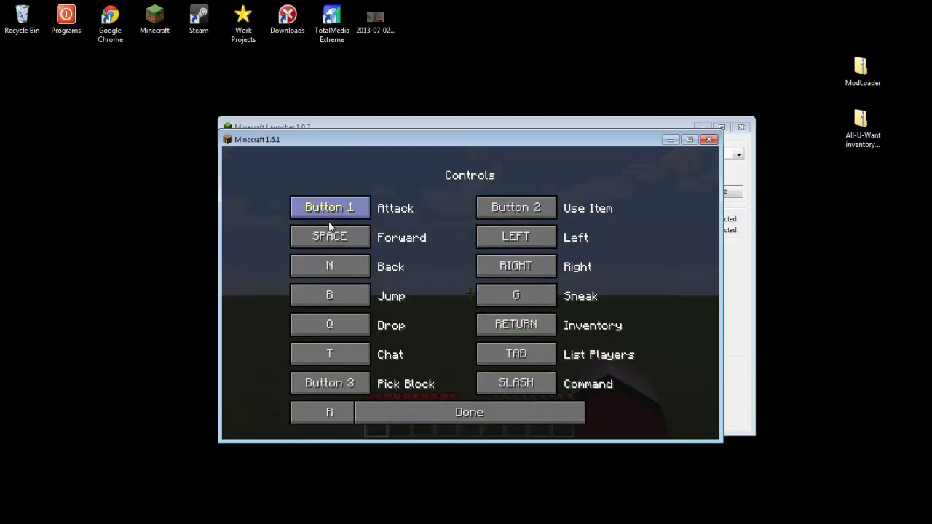